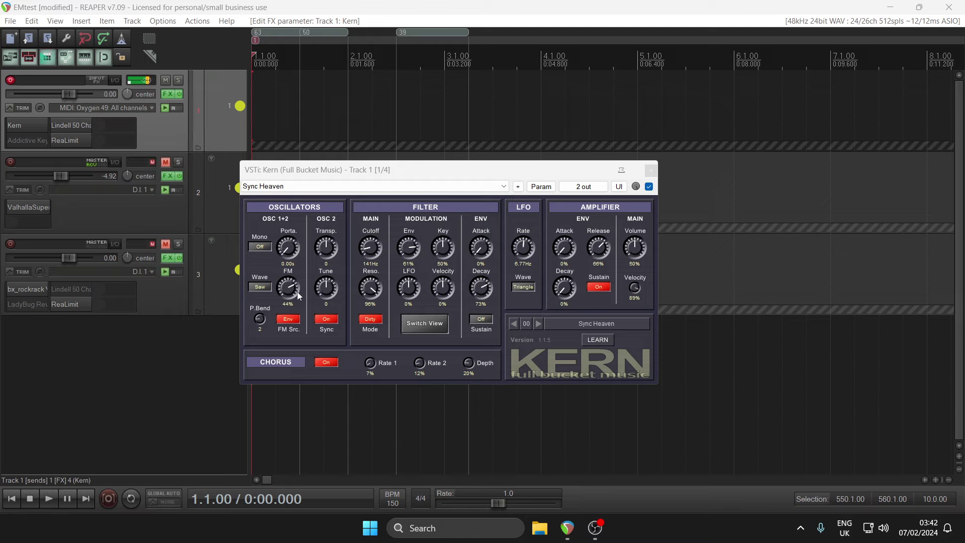
Step: Reshape the Sync Heaven patch with FM at -100%, oscillator 2 transpose at -9 and filter LFO modulation at 59%
left_click_drag(287, 289, 290, 298)
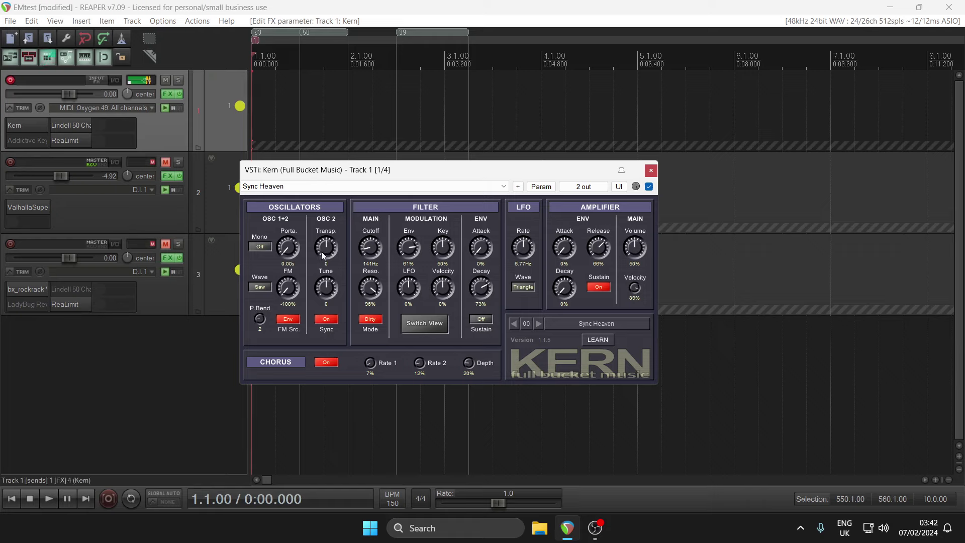
left_click_drag(324, 256, 318, 278)
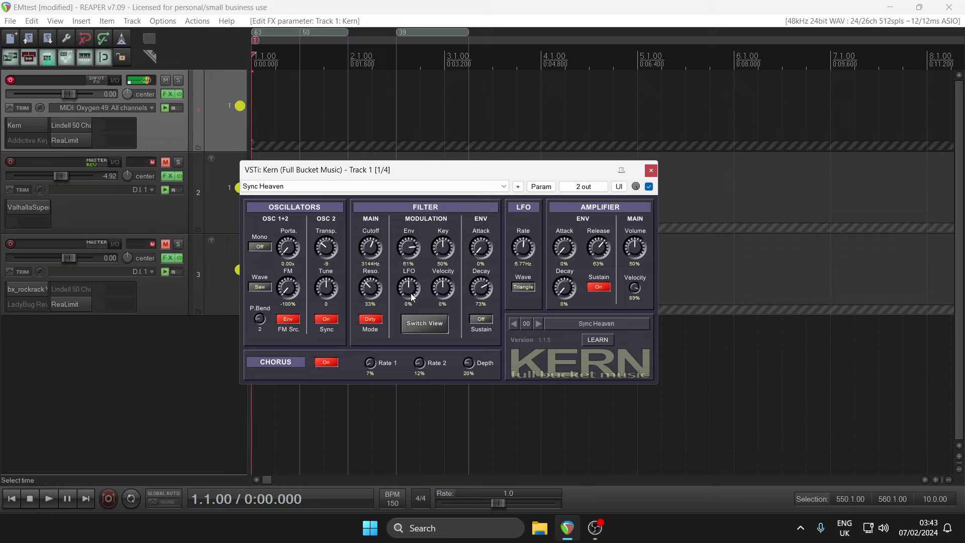
left_click_drag(412, 296, 421, 260)
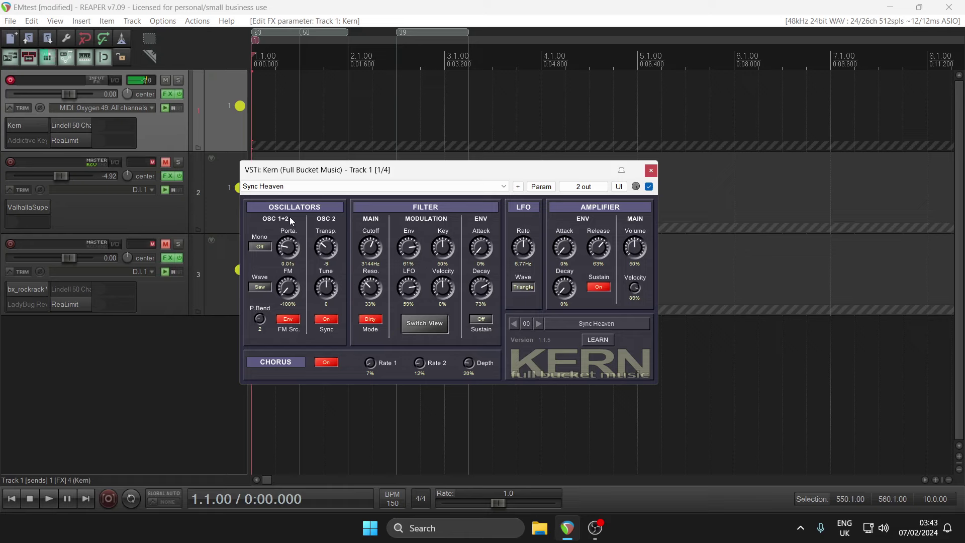
Step: Try the Single and Multiple mono modes with portamento at 0.05 s, and return the mono mode to Off
left_click(260, 246)
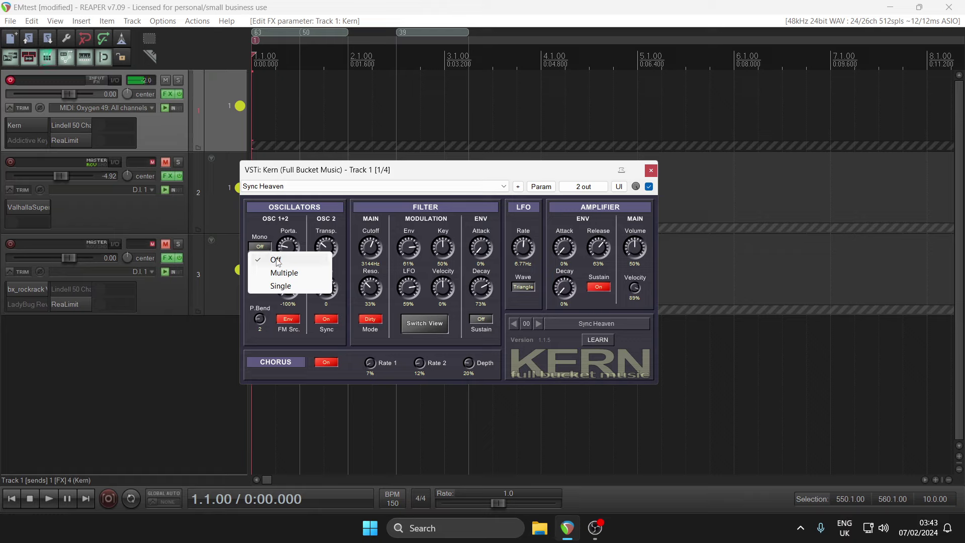
left_click(289, 287)
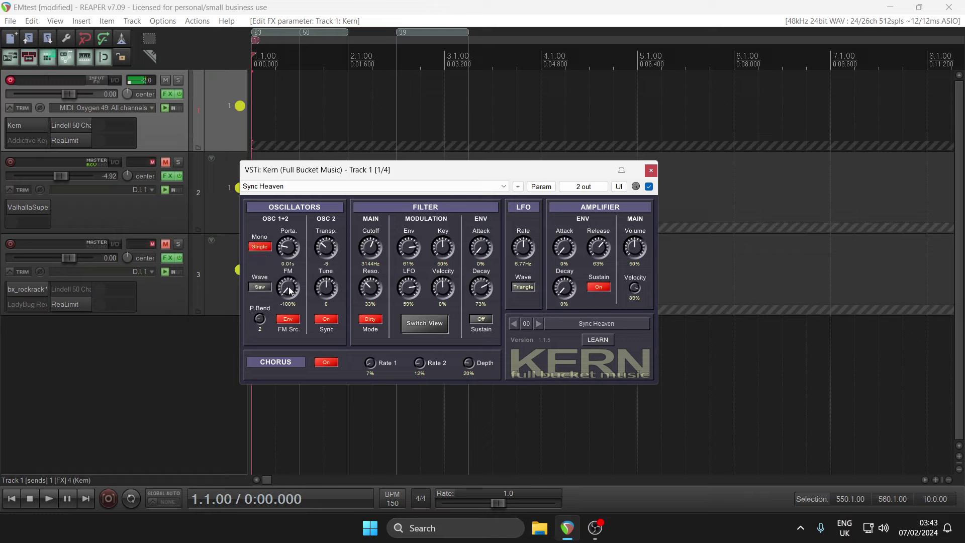
left_click_drag(289, 246, 289, 235)
left_click(258, 247)
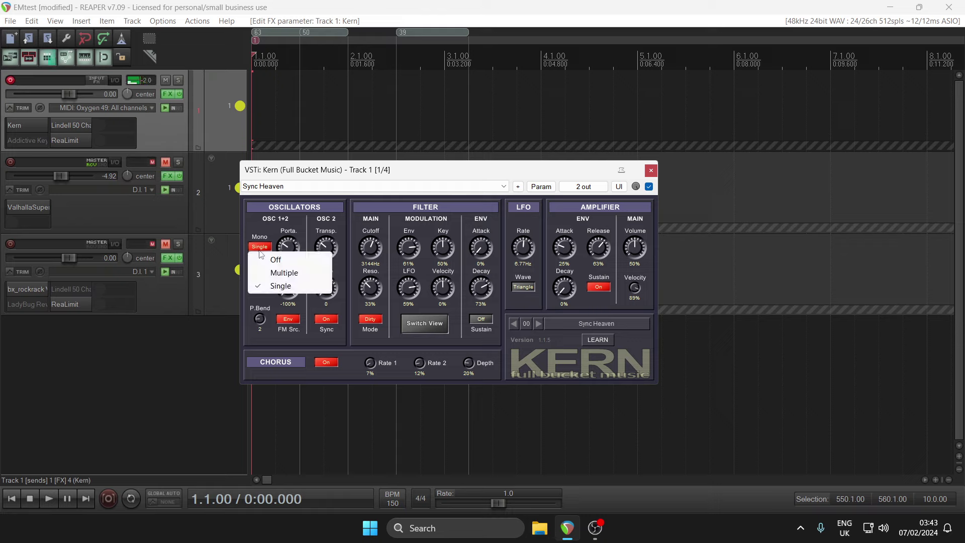
left_click(272, 272)
left_click(261, 247)
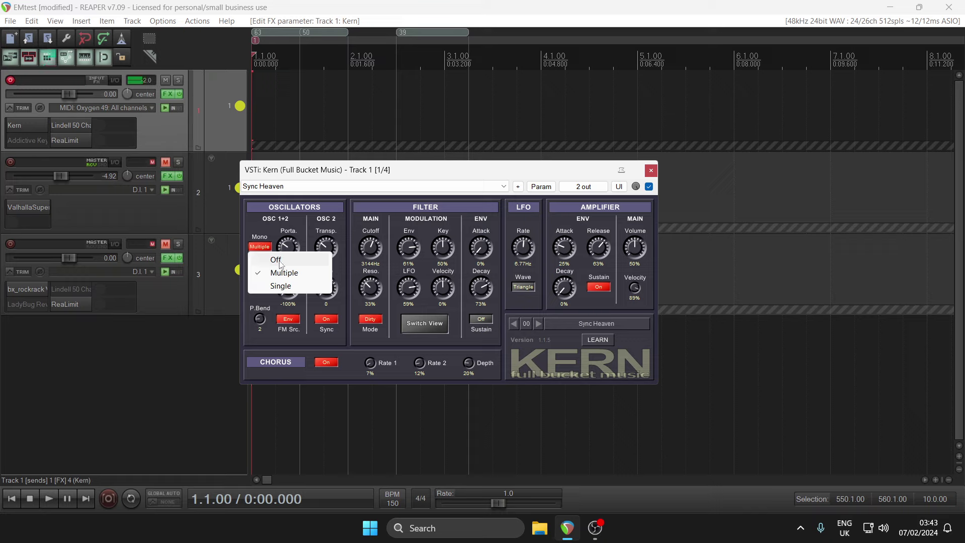
left_click(279, 260)
Step: Give the oscillators a Square wave with FM at -19% from the LFO source, and set the filter's LFO modulation to 0%
left_click(263, 289)
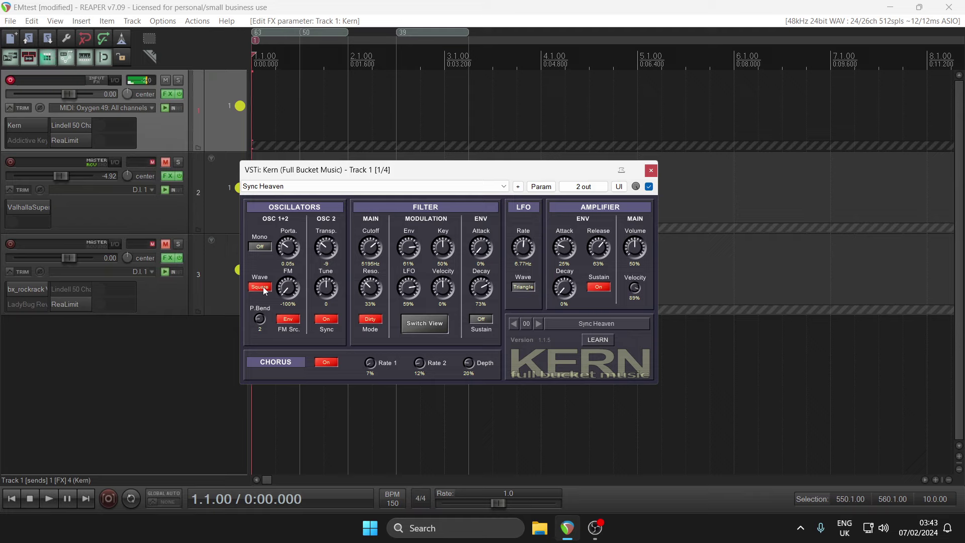
left_click_drag(287, 287, 297, 264)
left_click(285, 322)
left_click_drag(408, 290, 405, 313)
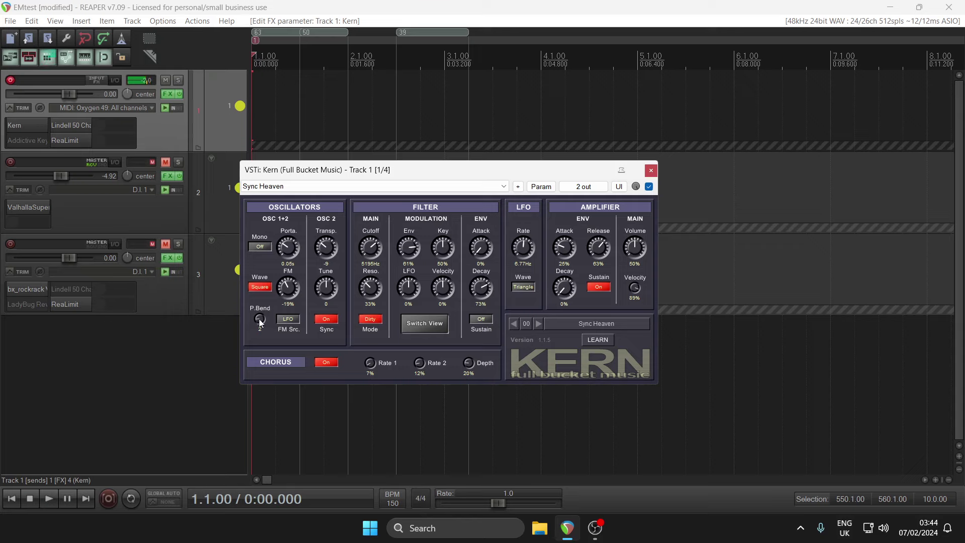
Step: Set the oscillators to a pitch bend of 1 and a Saw wave, with the chorus turned off
scroll(260, 321, "down", 1)
left_click(327, 362)
left_click(266, 289)
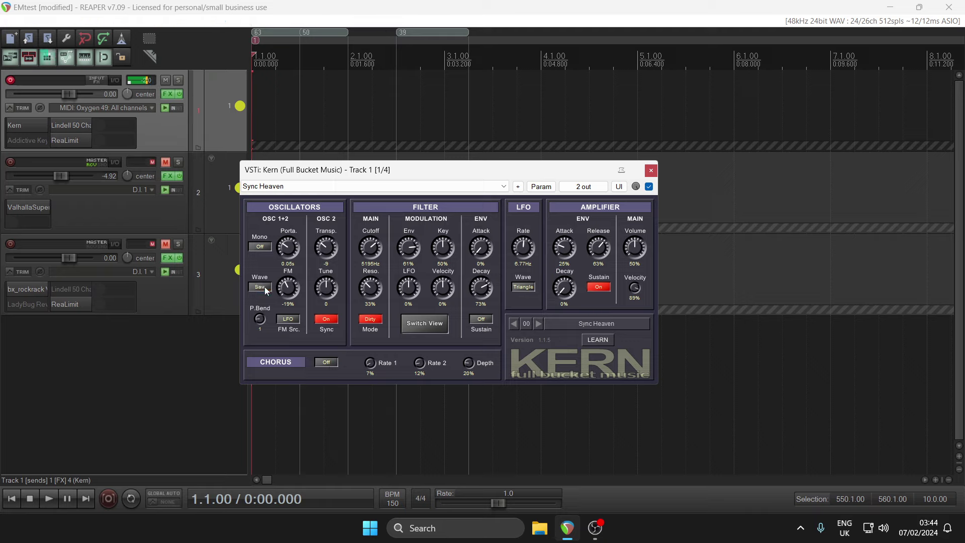
Step: Unmute track 2 and load the DottedEighthOrbits preset from the Dotted echoes in its ValhallaSupermassive effect
left_click(165, 161)
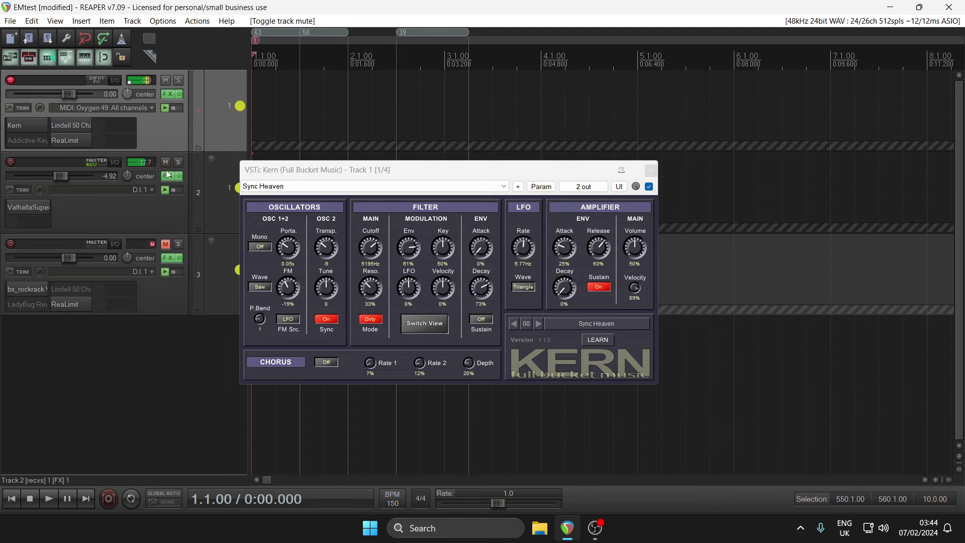
left_click(168, 176)
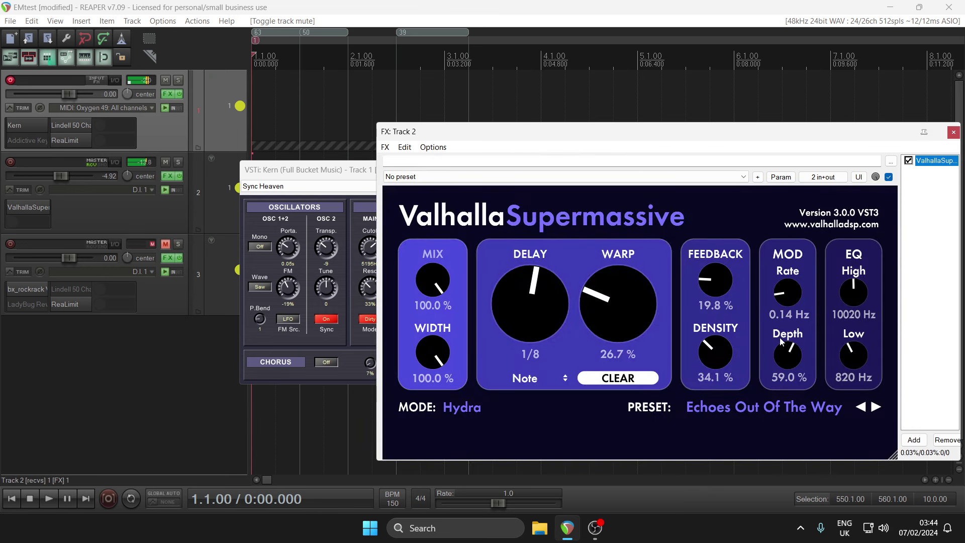
left_click(756, 407)
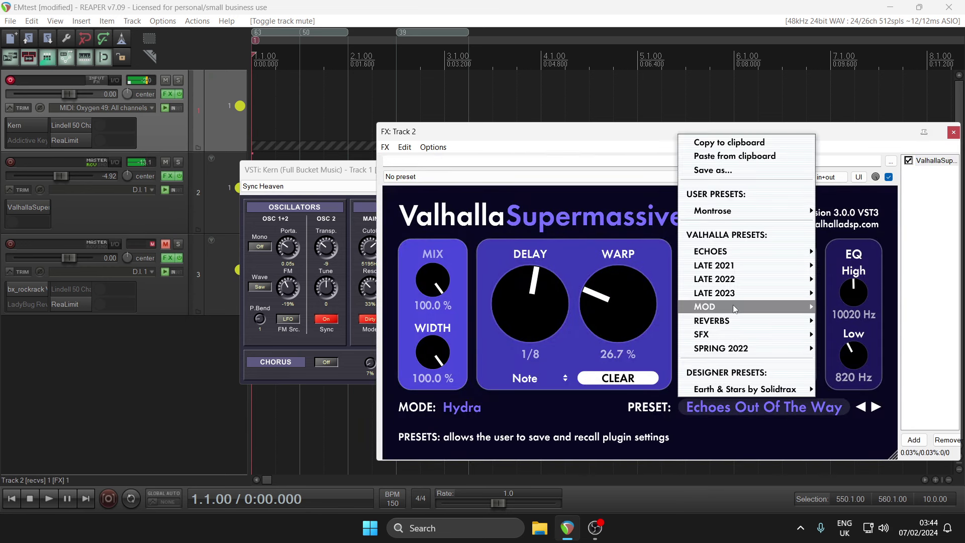
mouse_move(739, 261)
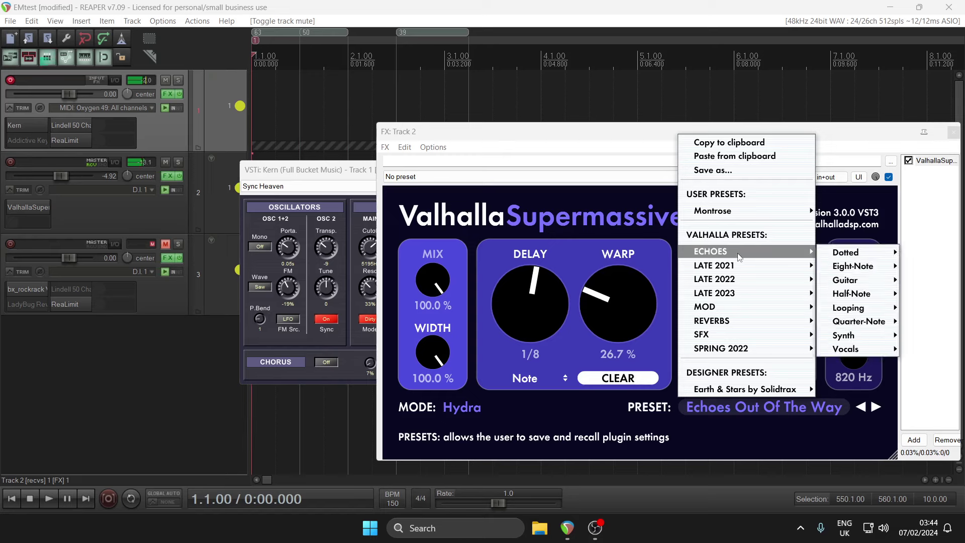
mouse_move(852, 257)
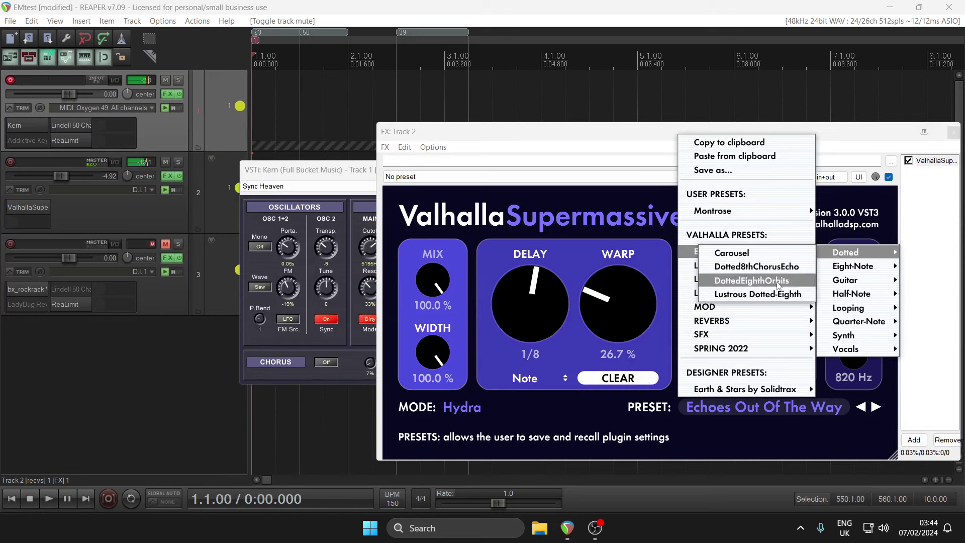
left_click(778, 283)
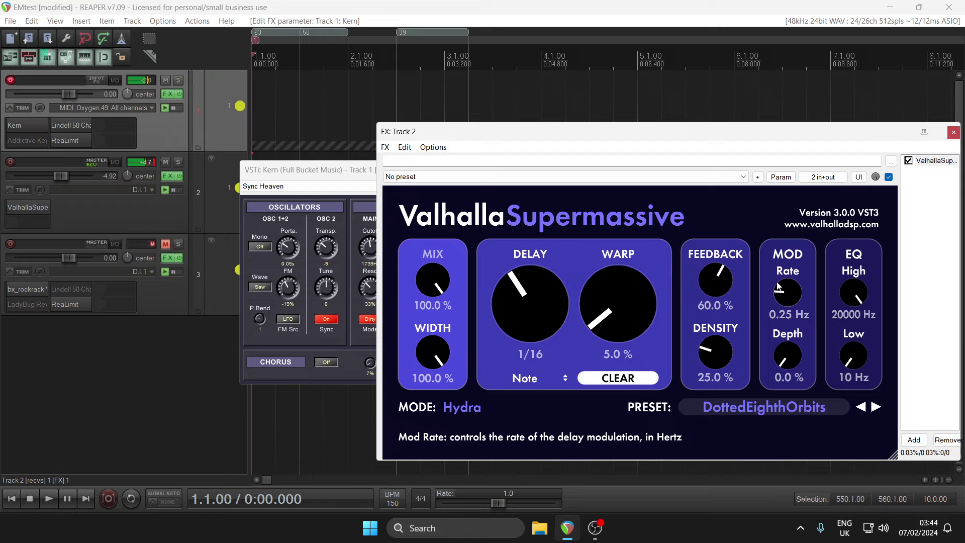
left_click(951, 132)
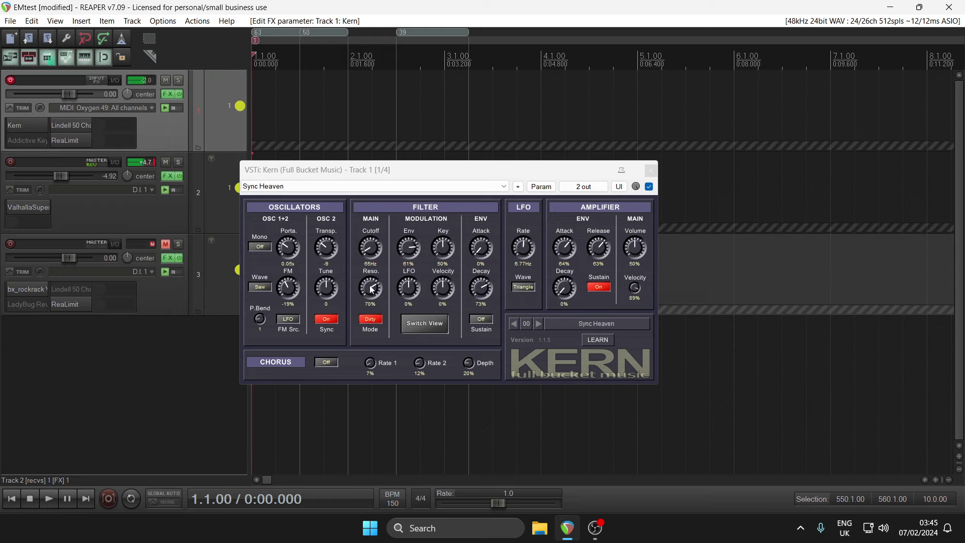
Step: Set Kern's filter mode to Smooth and toggle the filter envelope's sustain
left_click(374, 325)
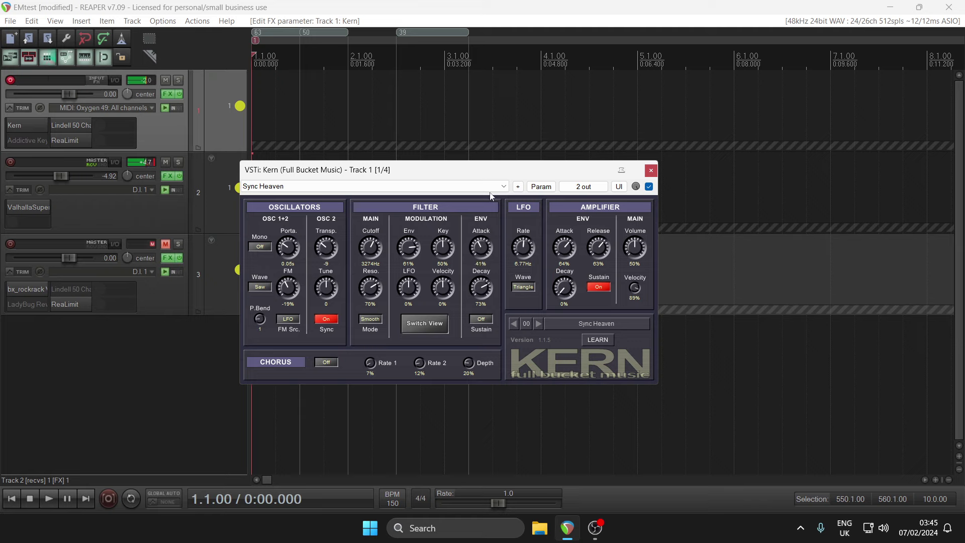
left_click(480, 324)
Step: Load the Quint Bells preset and adjust the amplifier envelope's attack and decay, setting the decay to 60%
left_click(387, 187)
left_click(382, 203)
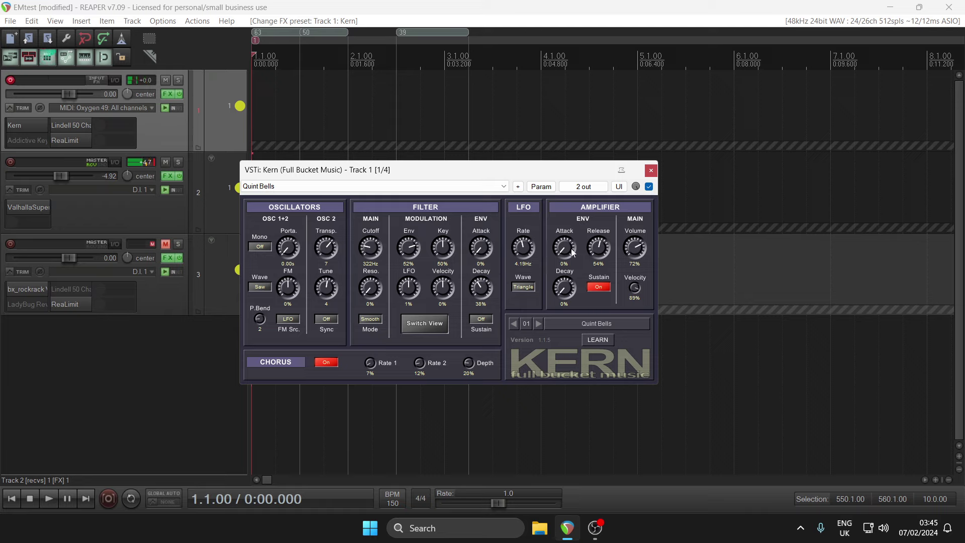
left_click_drag(573, 252, 577, 232)
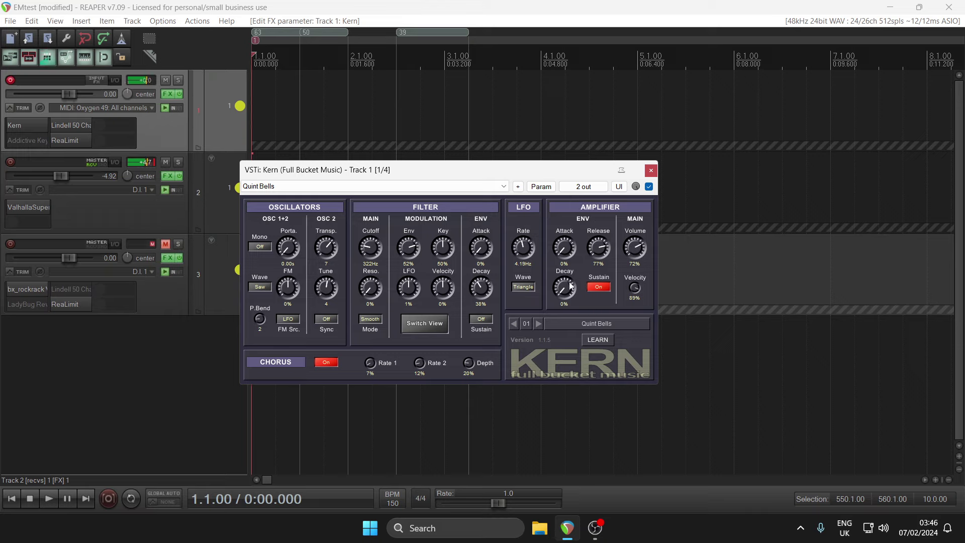
left_click_drag(567, 288, 563, 206)
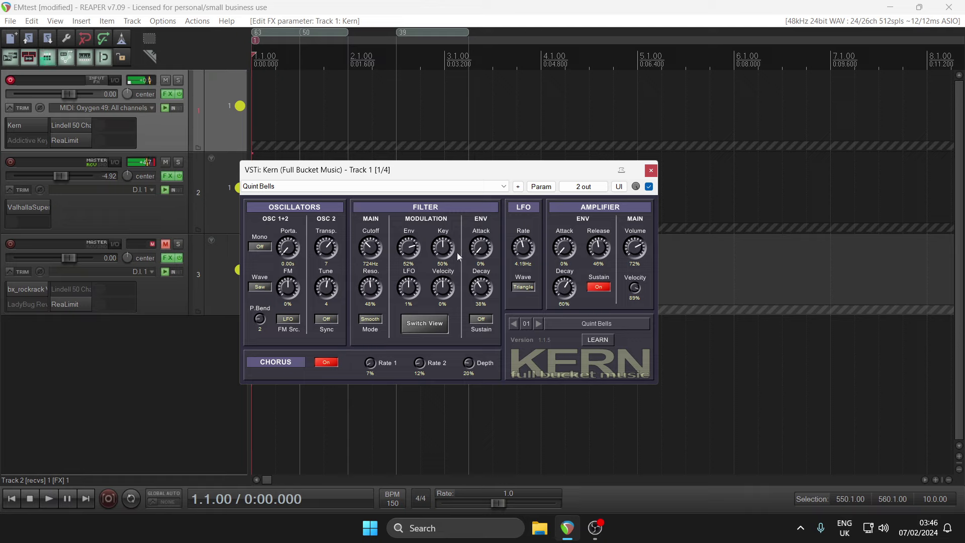
Step: Audition the Grind Stone preset and replace it with the String Ensemble preset
left_click(428, 188)
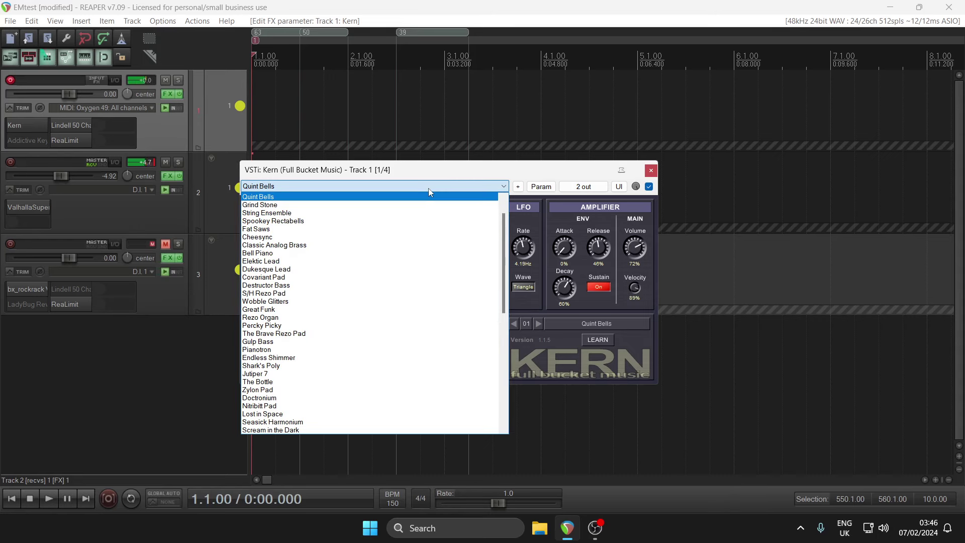
left_click(400, 204)
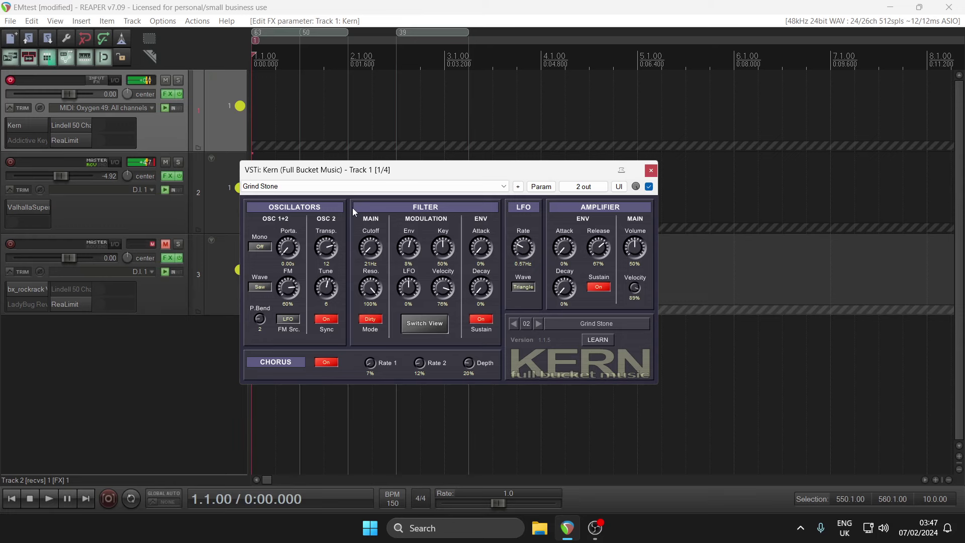
left_click(339, 189)
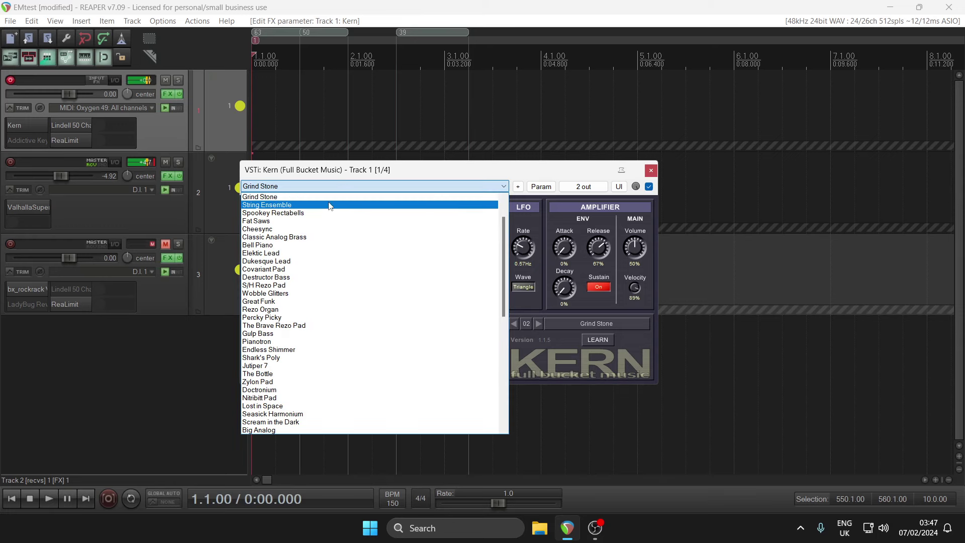
left_click(324, 206)
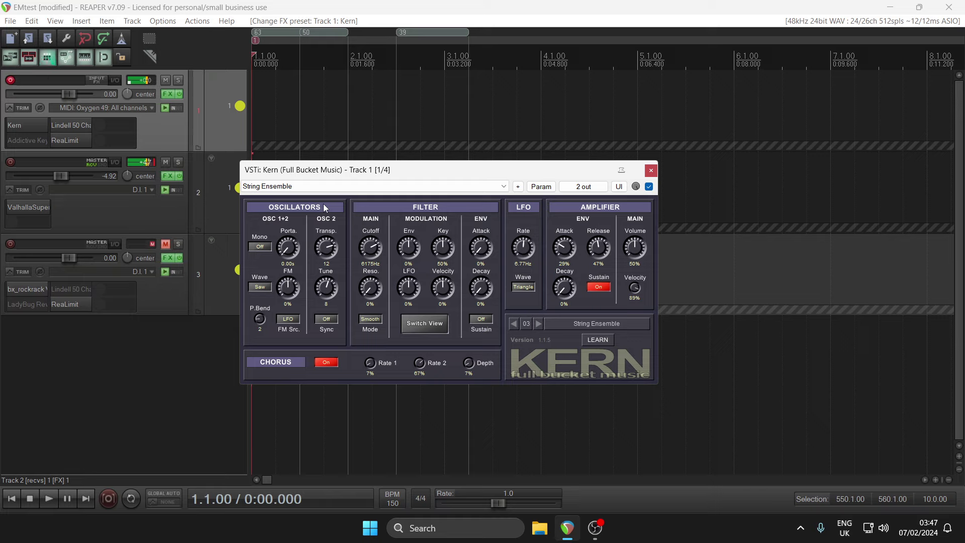
Step: Switch the synth to its alternative slider view and turn on oscillator sync
left_click(425, 321)
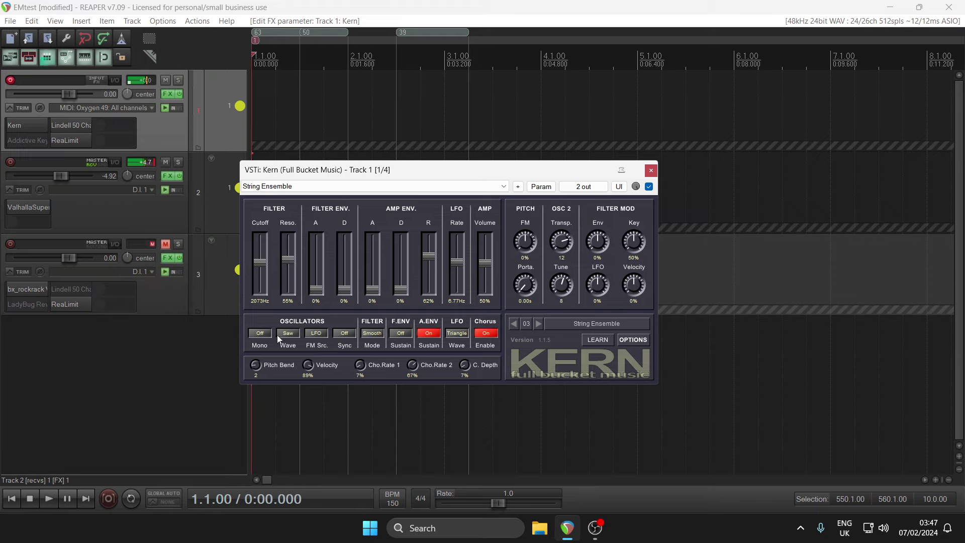
left_click(344, 334)
Step: Load program 04, Spookey Rectabells, from the synth's own 00 - 15 program group
left_click(576, 328)
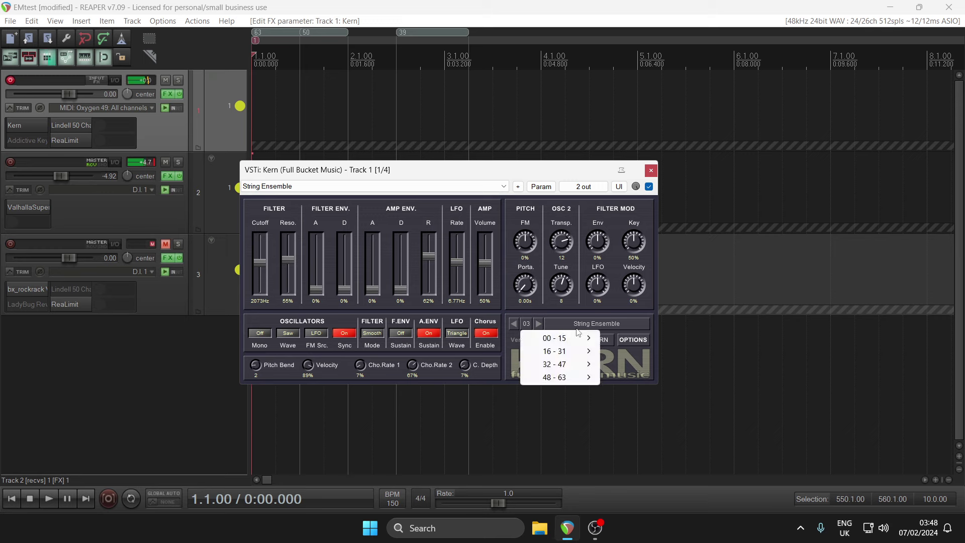
mouse_move(581, 343)
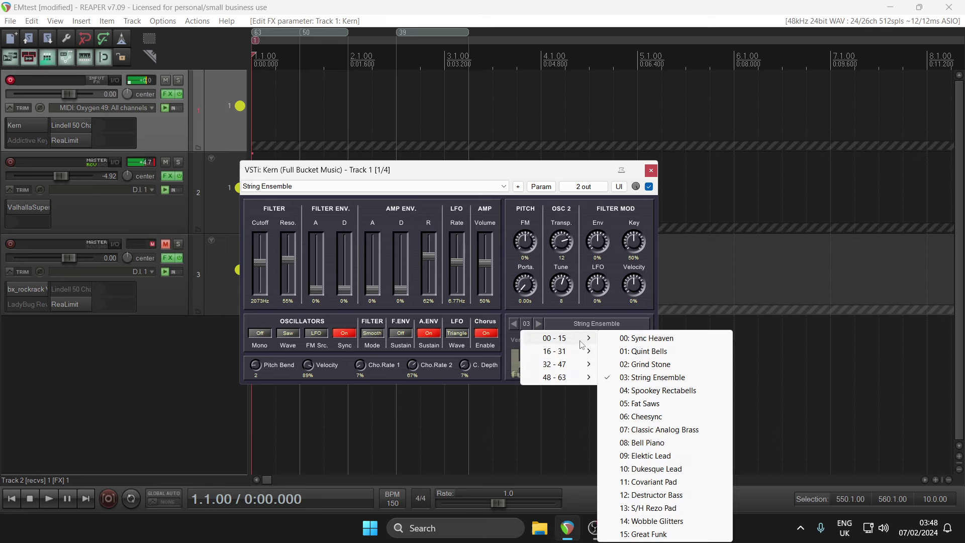
left_click(657, 391)
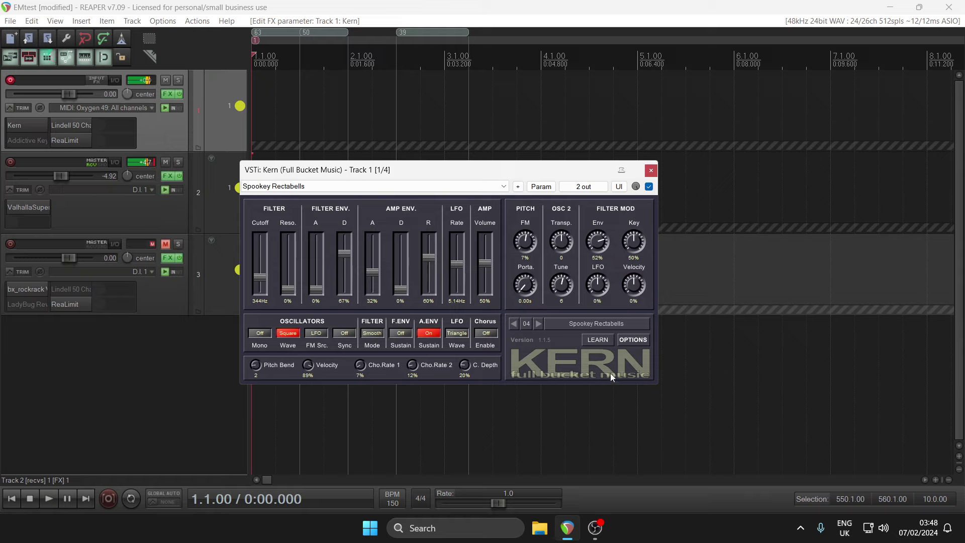
Step: Switch the synth back to its original knob-based view
left_click(623, 340)
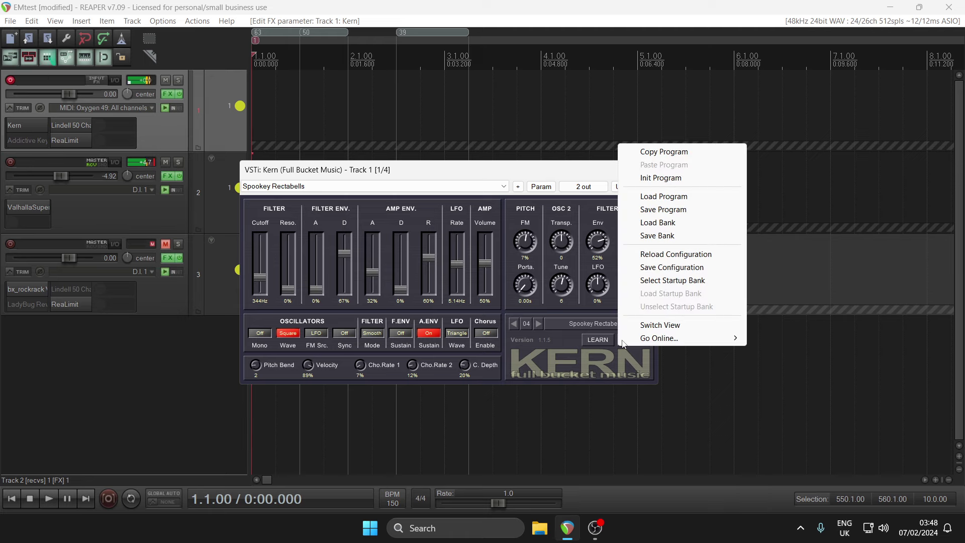
left_click(660, 325)
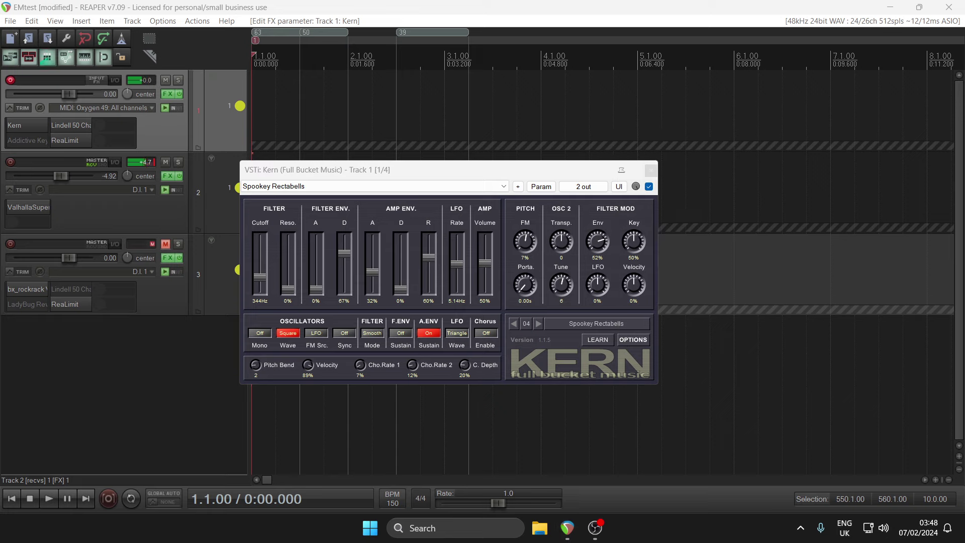
left_click(621, 342)
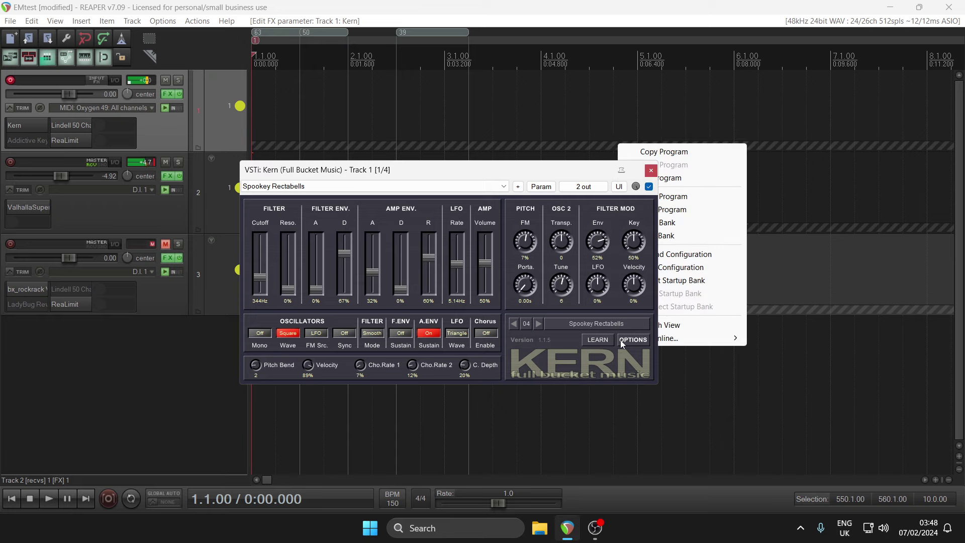
left_click(673, 322)
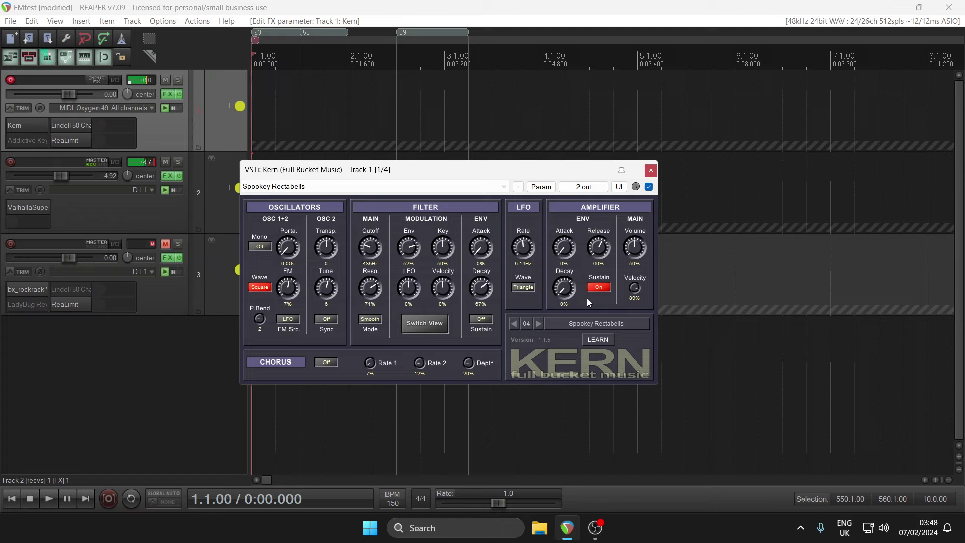
Step: Set the filter mode to Dirty and the filter's LFO modulation to -19%
left_click(376, 320)
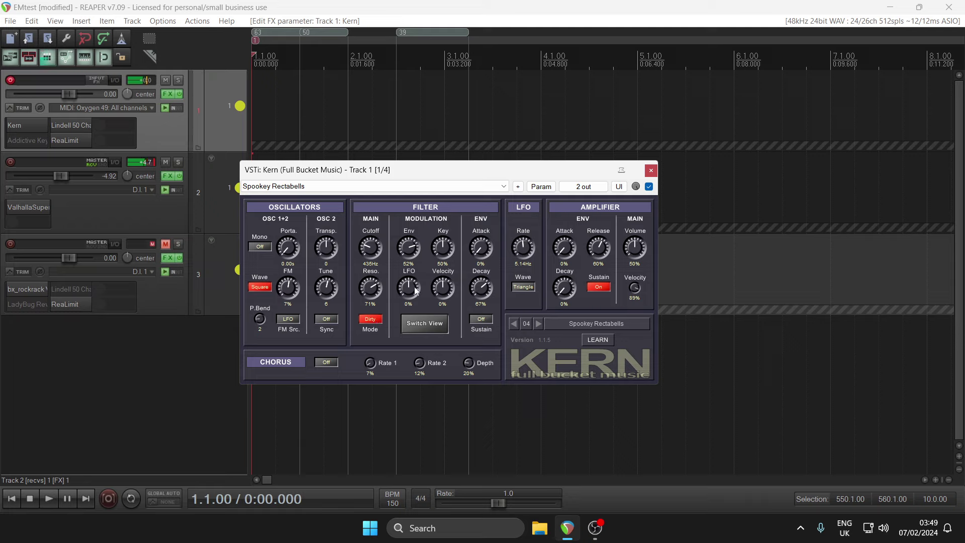
left_click_drag(417, 285, 411, 307)
Step: Set the LFO rate to 100 Hz and its waveform to Square
left_click_drag(511, 252, 520, 261)
left_click_drag(523, 249, 546, 167)
left_click(523, 287)
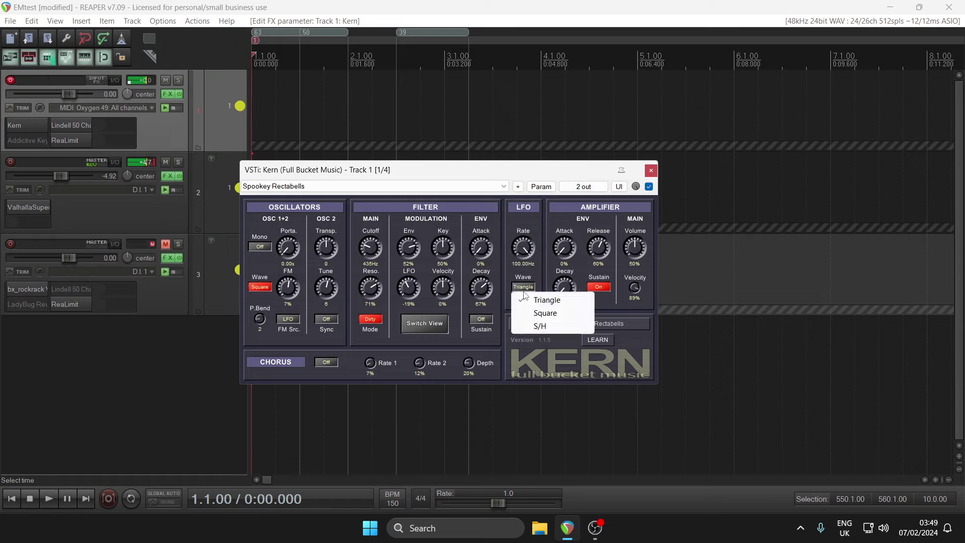
left_click(537, 312)
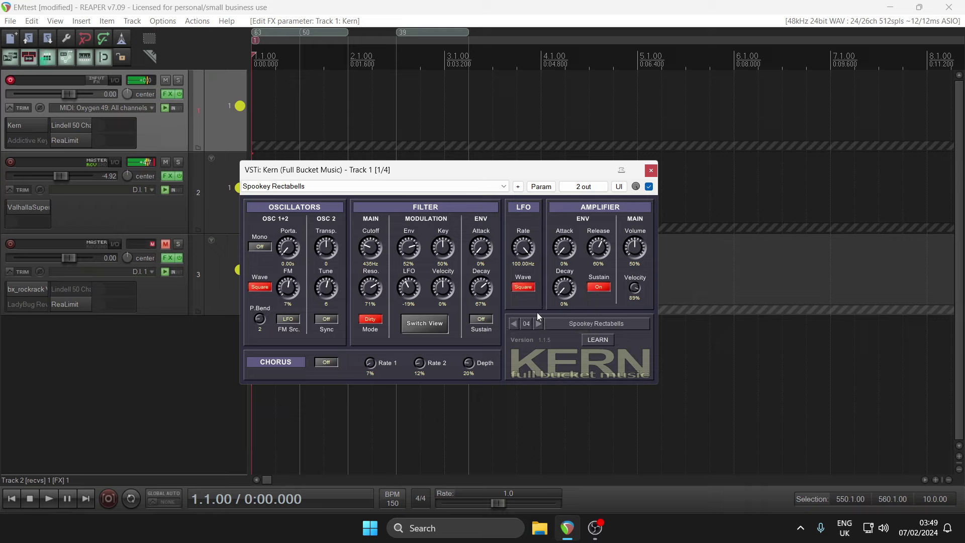
Step: Adjust the filter's LFO modulation amount and set the LFO to the S/H waveform at a rate of 0.56 Hz
left_click_drag(410, 294, 420, 233)
left_click_drag(523, 249, 481, 355)
left_click(522, 287)
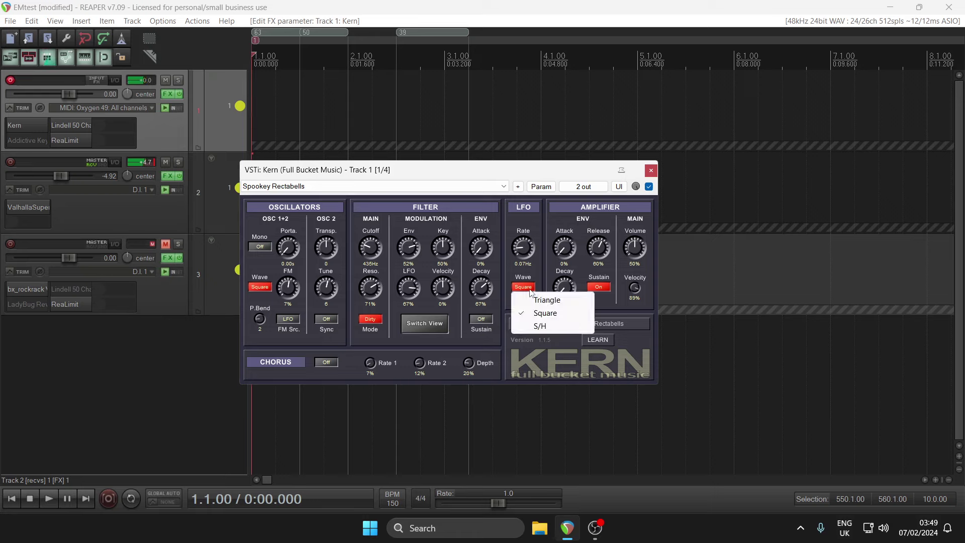
left_click(536, 328)
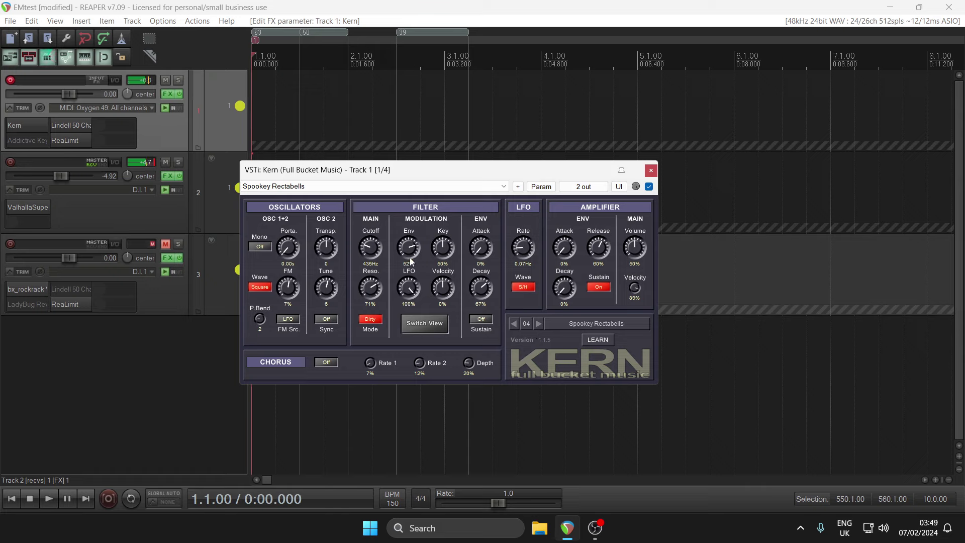
left_click_drag(409, 288, 405, 373)
left_click_drag(528, 264, 527, 238)
Step: Load the Bell Piano preset in the Kern synth
left_click(394, 185)
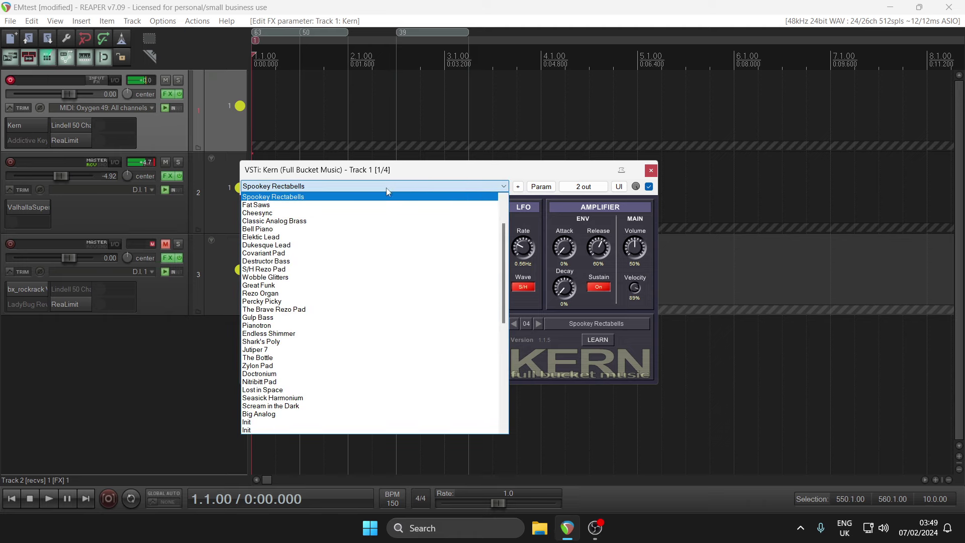
left_click(364, 229)
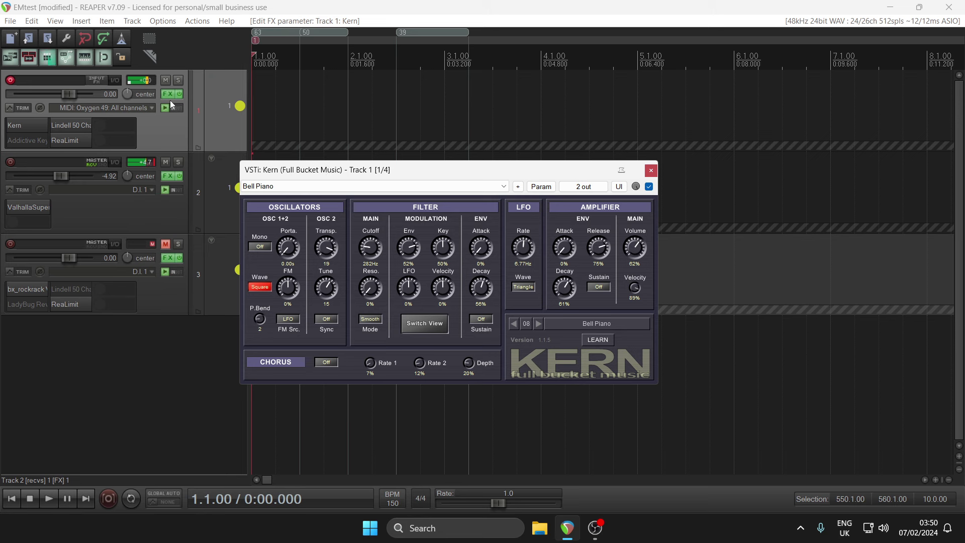
Step: Open Valhalla Supermassive on track 2 and load the Stone Chapel 7 preset from Earth & Stars by Solidtrax, Halls & Big Spaces
left_click(167, 179)
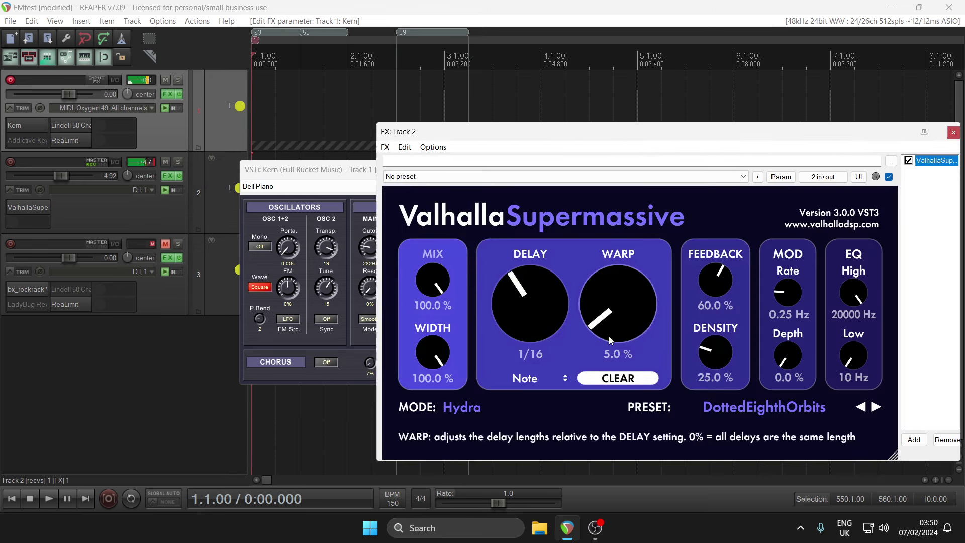
left_click(745, 402)
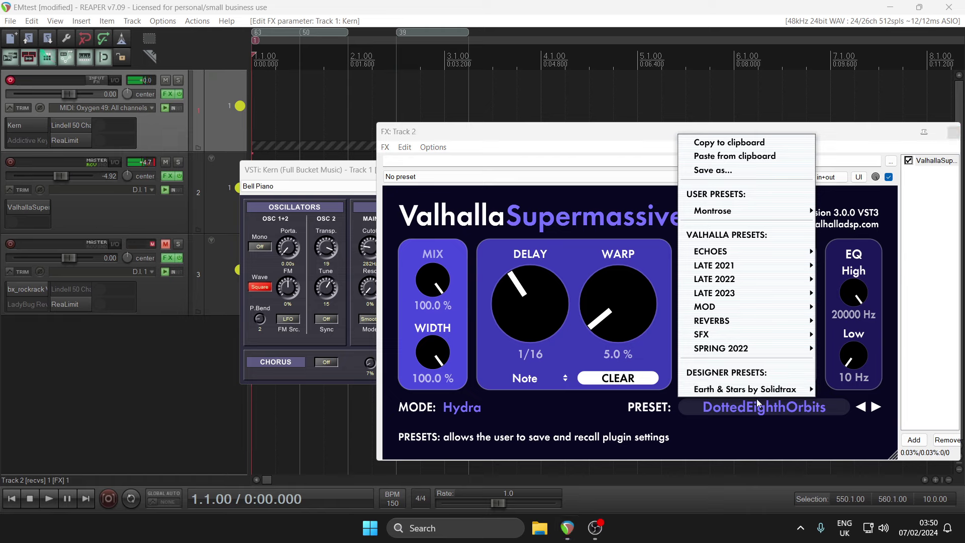
mouse_move(756, 390)
mouse_move(874, 382)
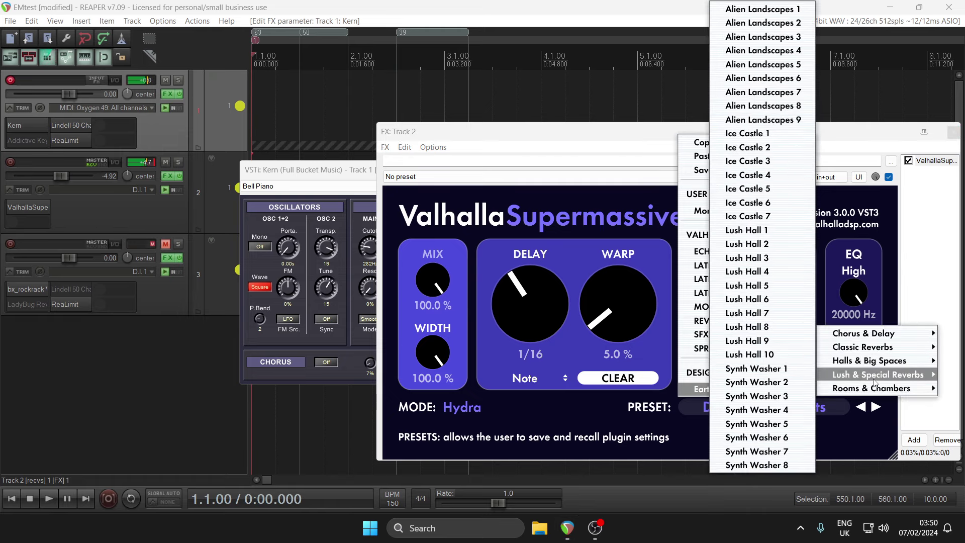
mouse_move(874, 360)
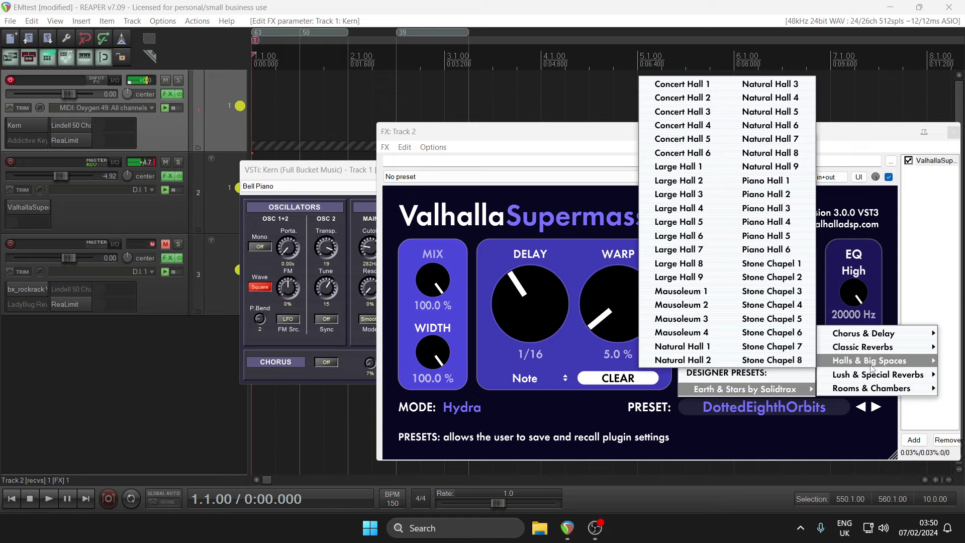
left_click(809, 344)
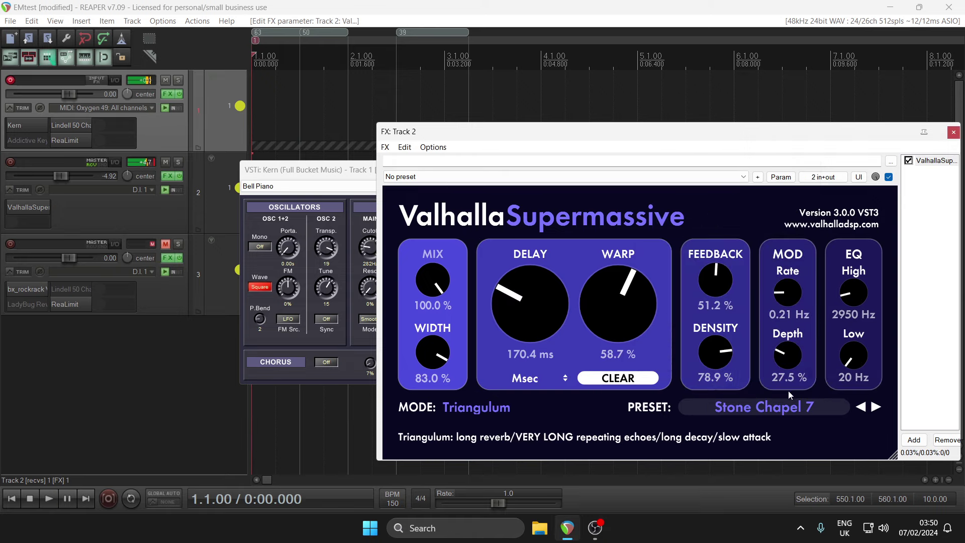
Step: Load the Mausoleum 4 preset from Halls & Big Spaces in Supermassive and close track 2's effects window
left_click(777, 406)
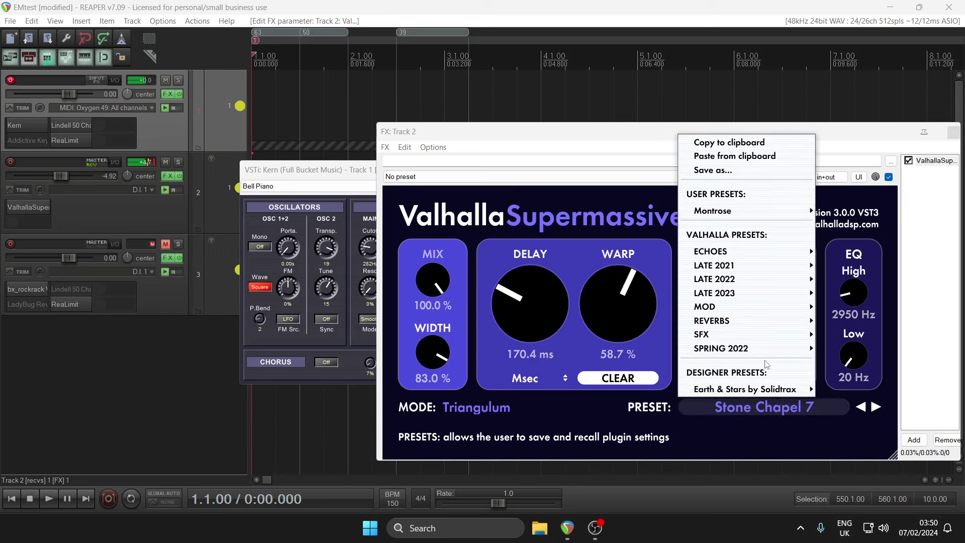
mouse_move(762, 388)
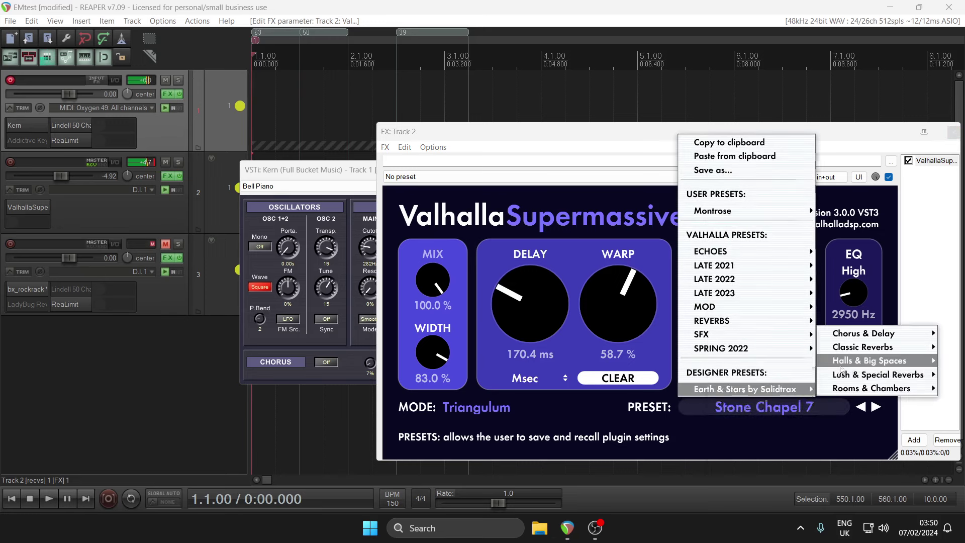
mouse_move(854, 360)
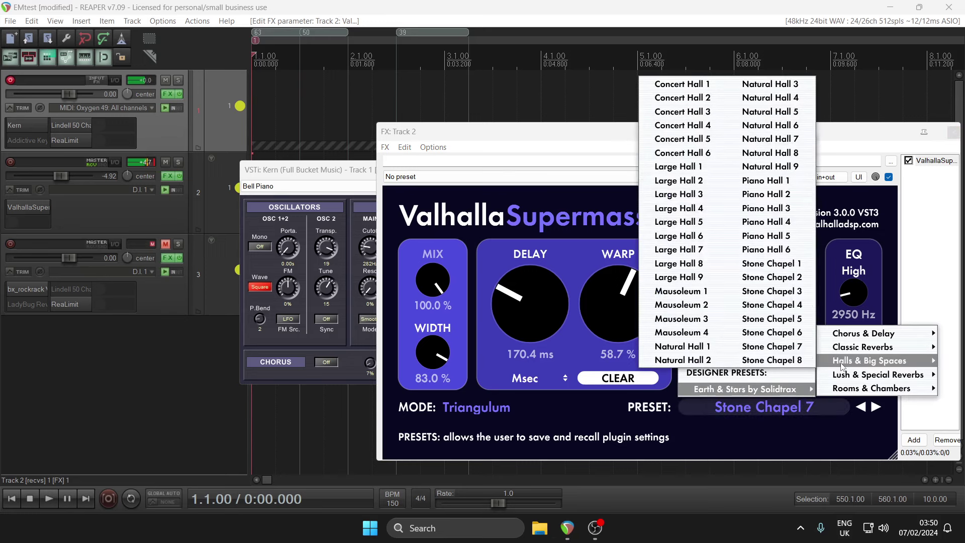
left_click(713, 333)
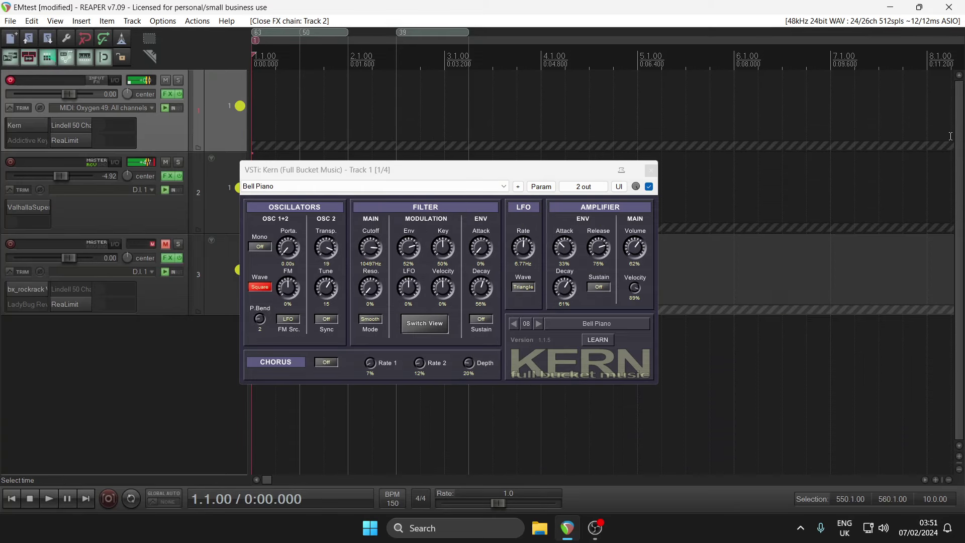
left_click(954, 133)
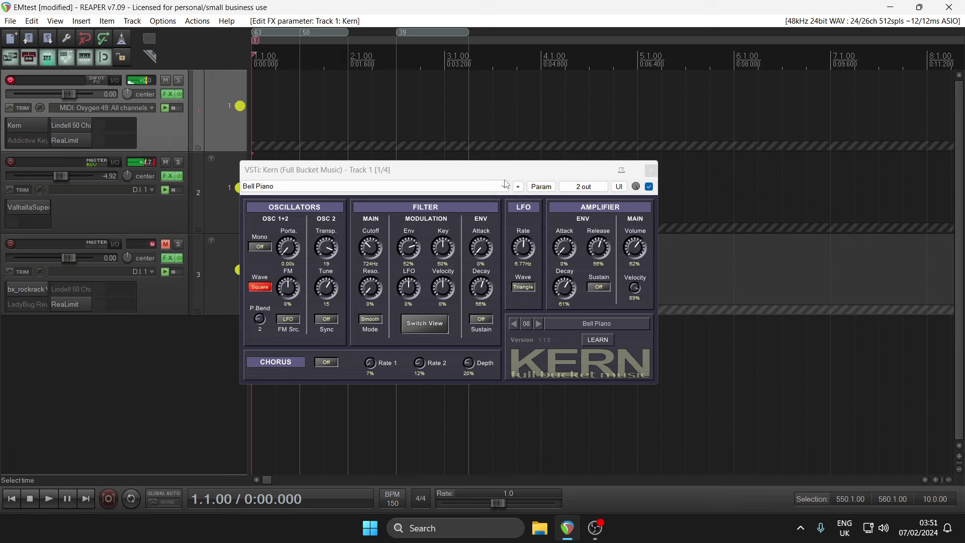
Step: Audition the Covariant Pad preset in the Kern synth and switch to the Destructor Bass preset
left_click(485, 187)
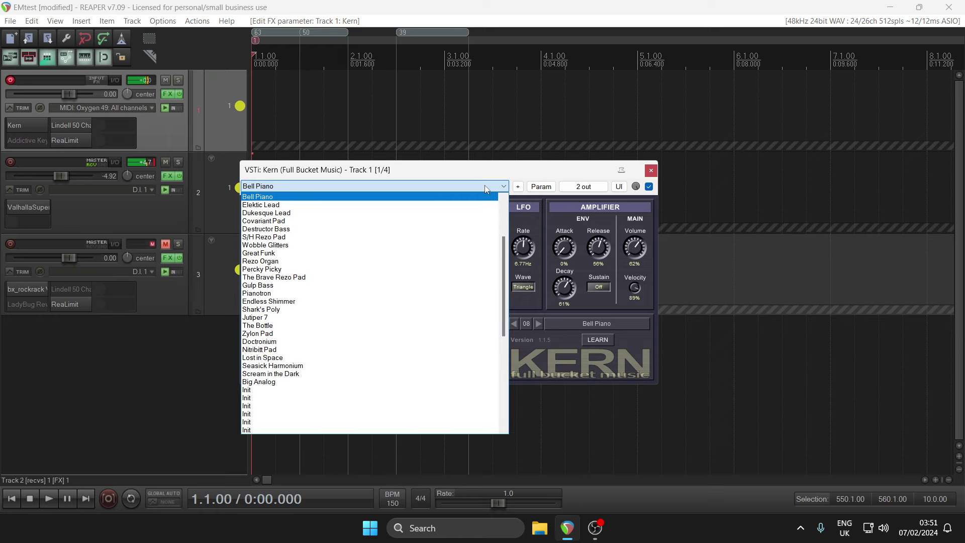
left_click(463, 221)
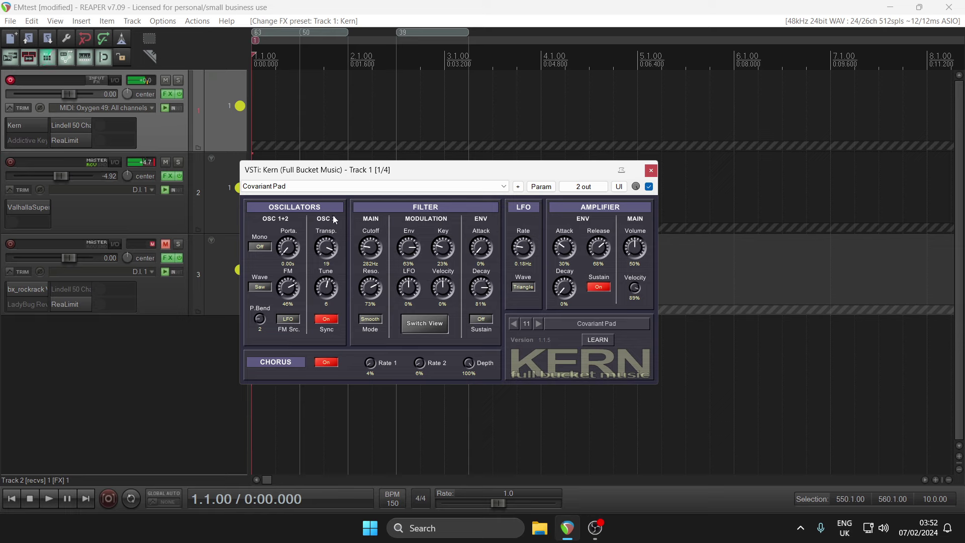
left_click(326, 188)
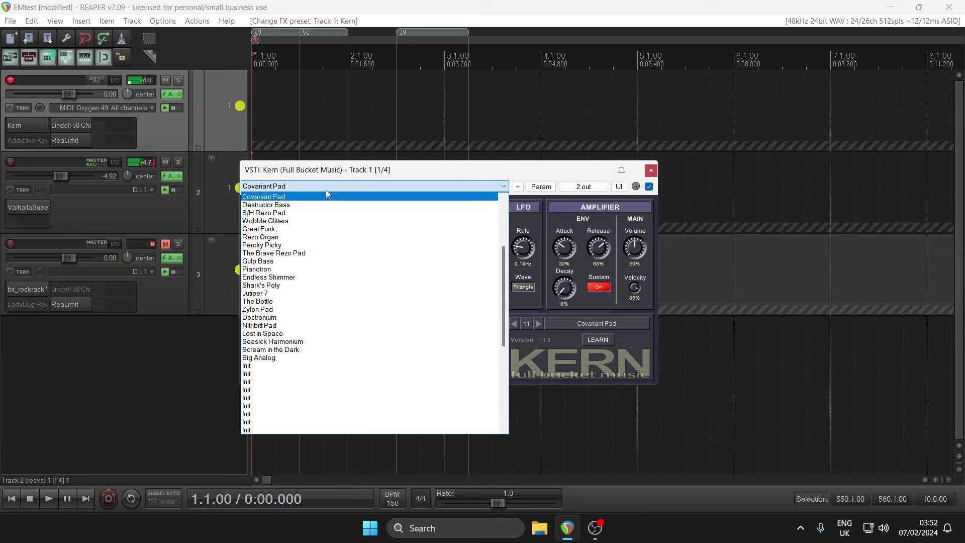
left_click(301, 204)
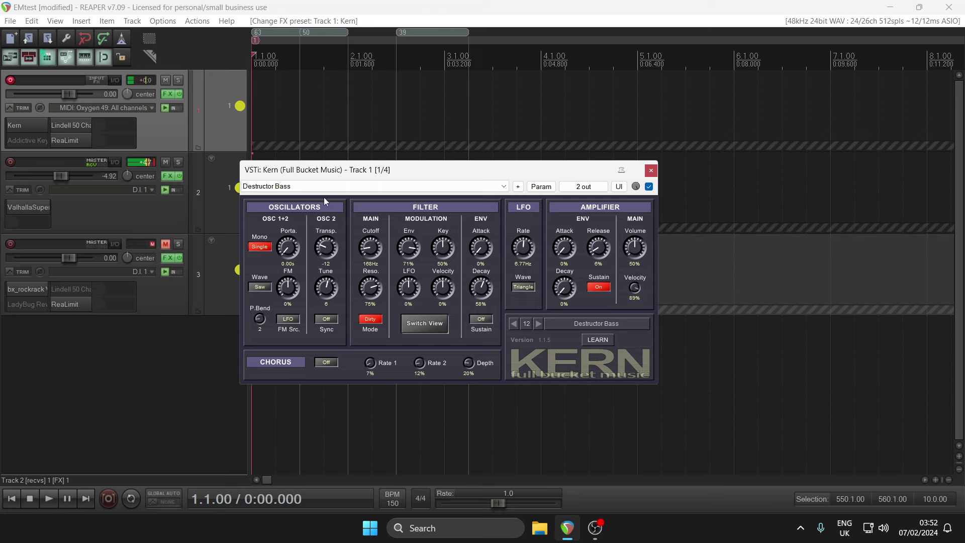
Step: Open Supermassive on track 2 and load the Spring Reverb 1 preset from Earth & Stars by Solidtrax, Classic Reverbs
left_click(170, 177)
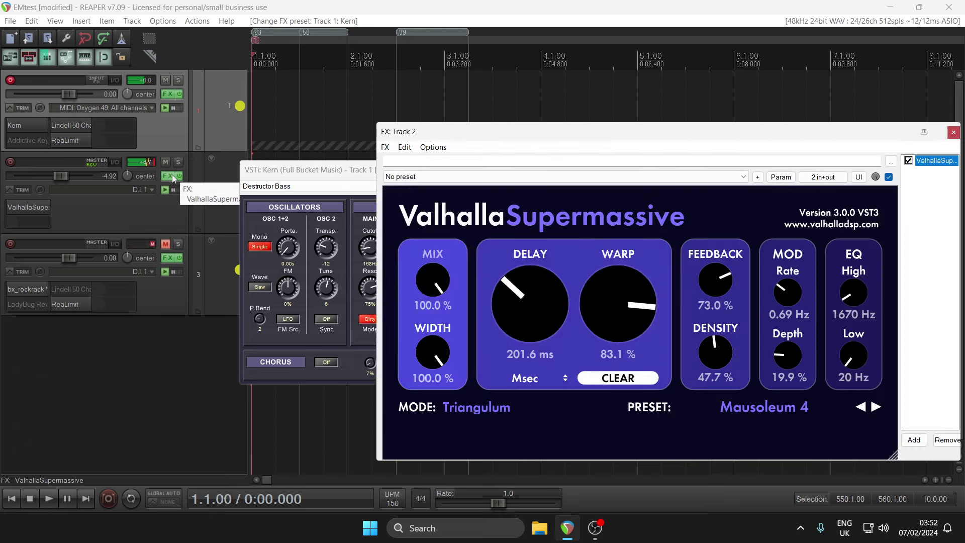
left_click(776, 408)
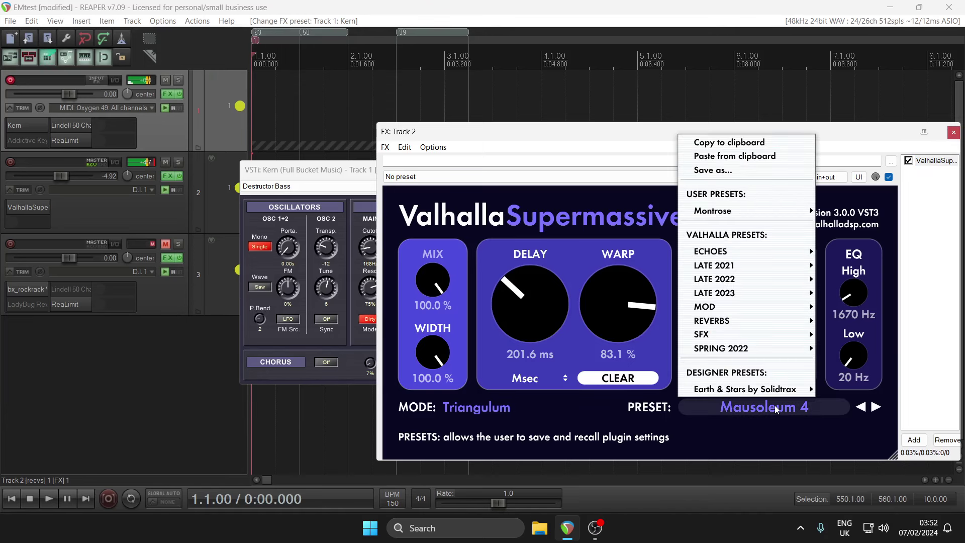
mouse_move(741, 348)
mouse_move(738, 389)
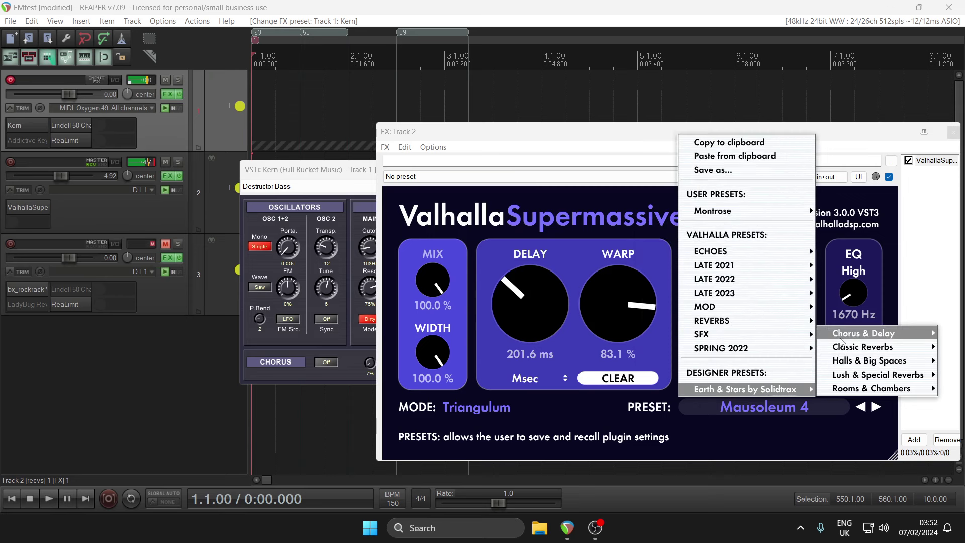
mouse_move(840, 342)
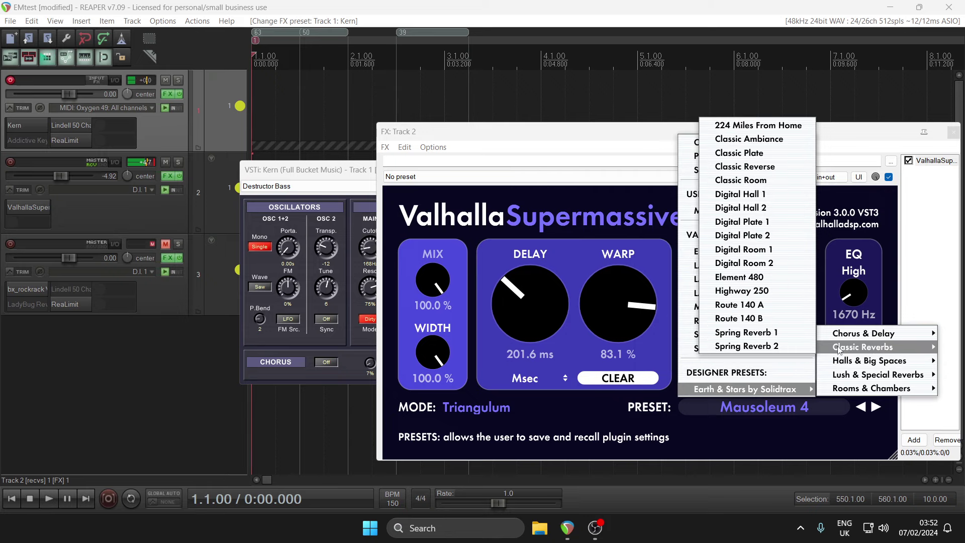
left_click(795, 338)
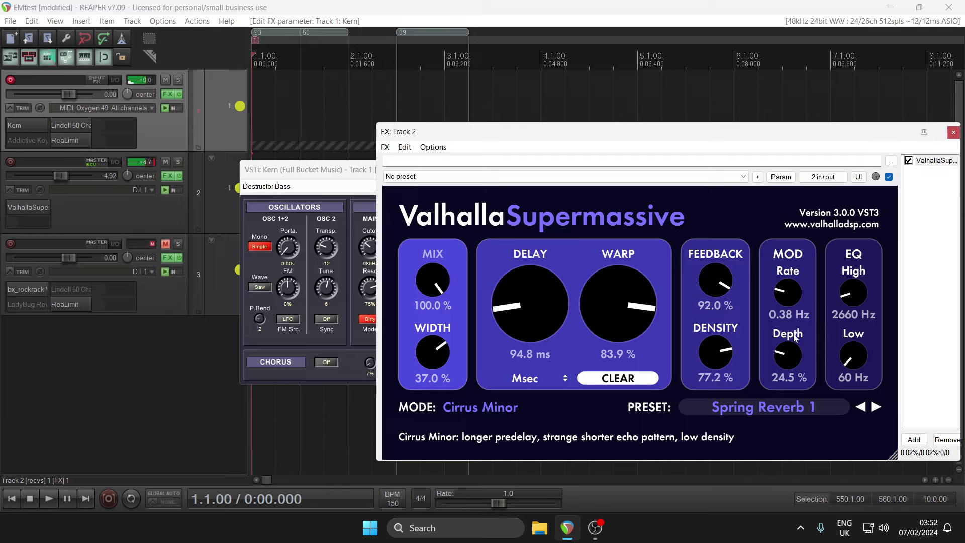
Step: Load the We Are Stardust preset from Supermassive's Valhalla reverb presets and close track 2's effects window
left_click(786, 408)
mouse_move(756, 286)
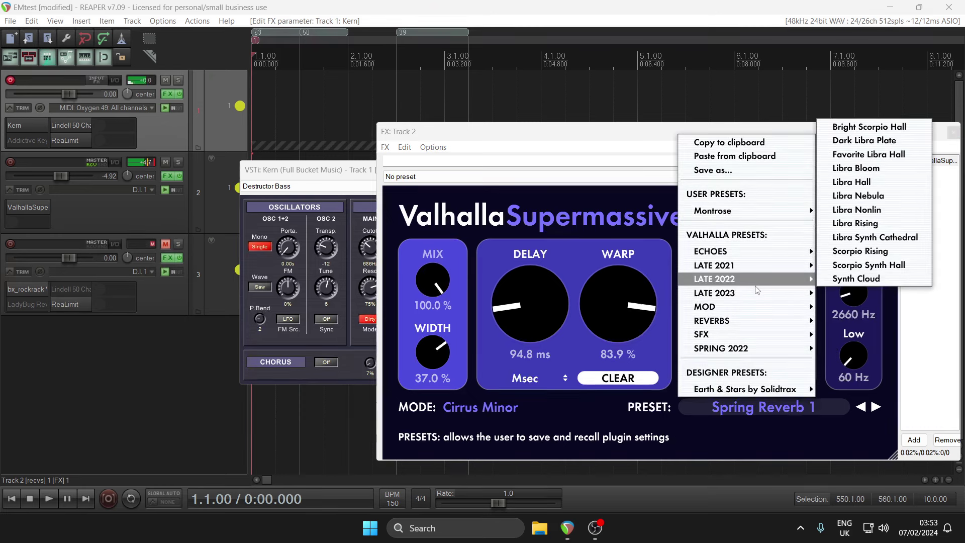
mouse_move(754, 321)
mouse_move(864, 314)
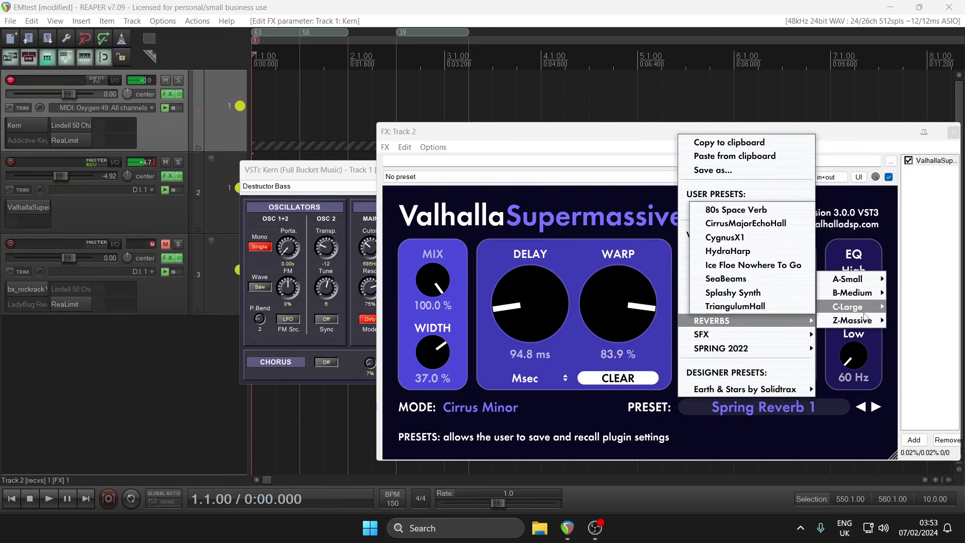
left_click(776, 319)
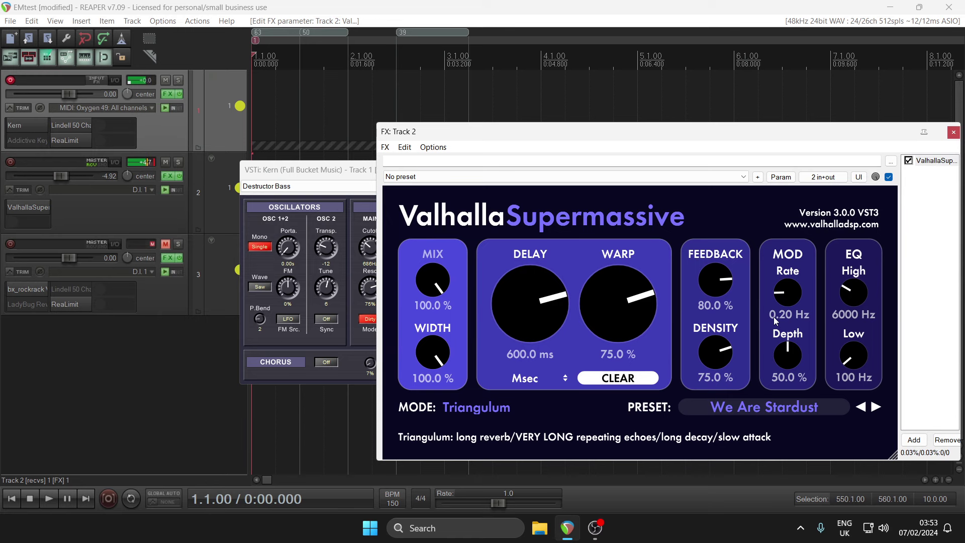
left_click(953, 132)
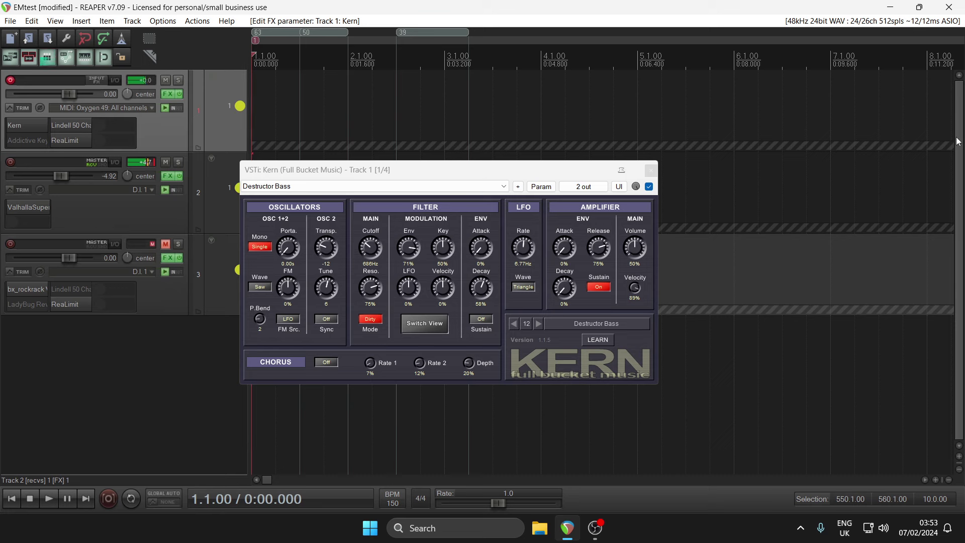
Step: Reopen Supermassive on track 2, load Lush Hall 6 from Solidtrax's Lush & Special Reverbs presets, and close its window
left_click(168, 176)
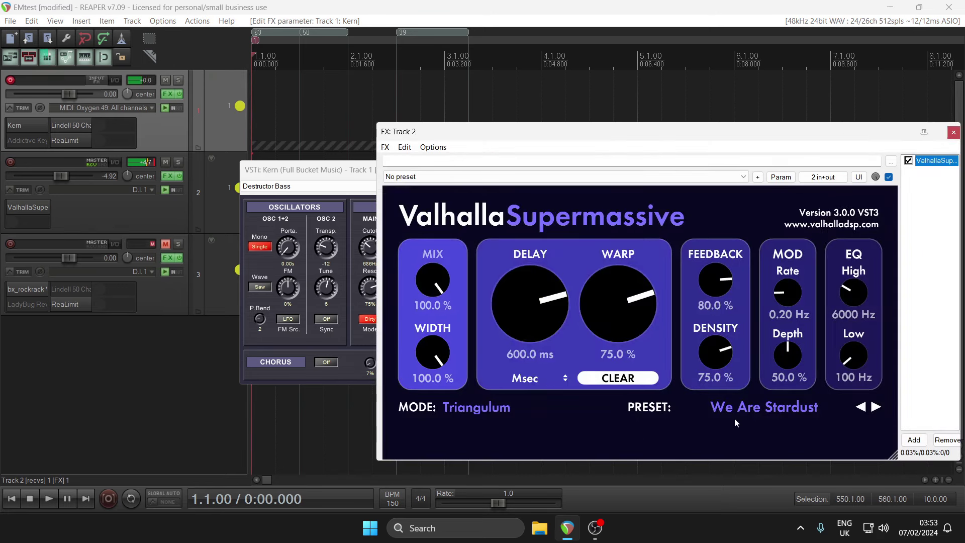
left_click(752, 410)
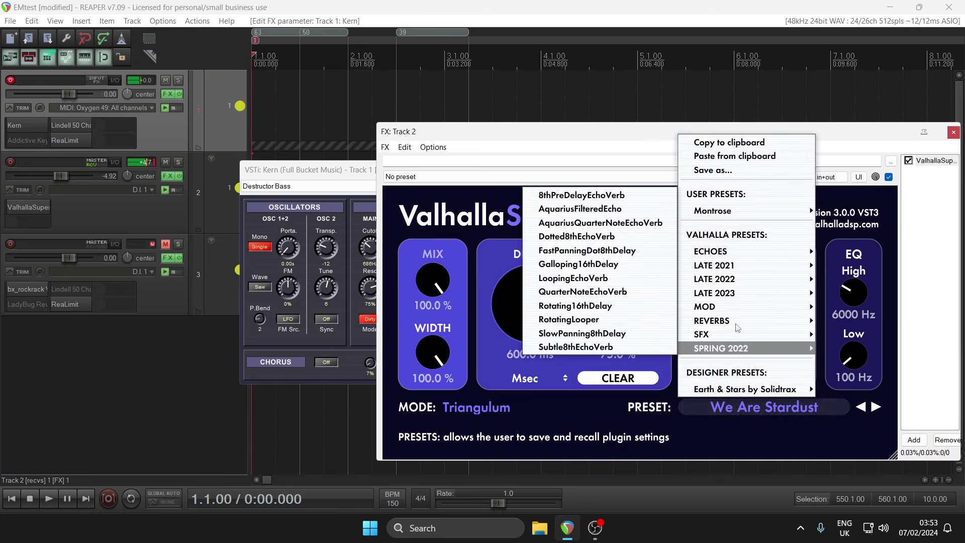
mouse_move(739, 390)
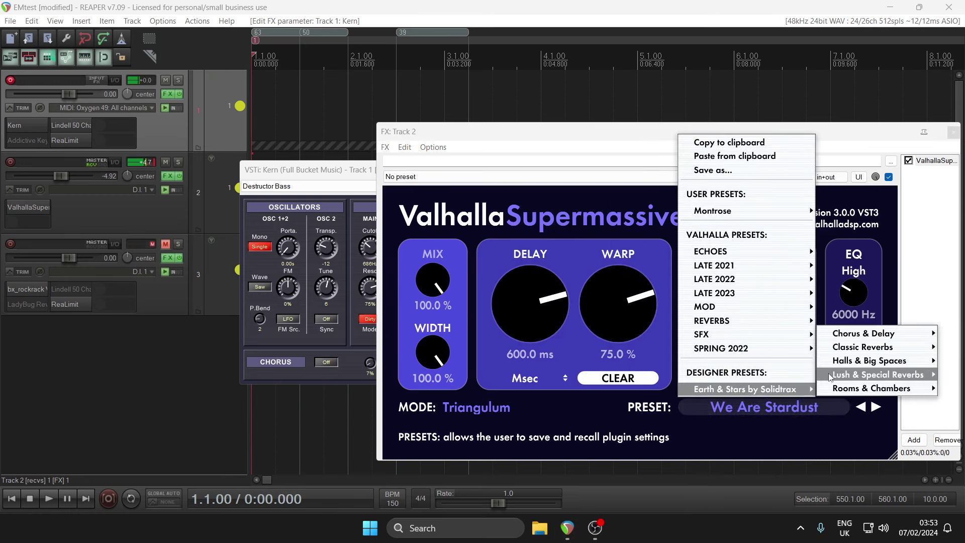
mouse_move(879, 374)
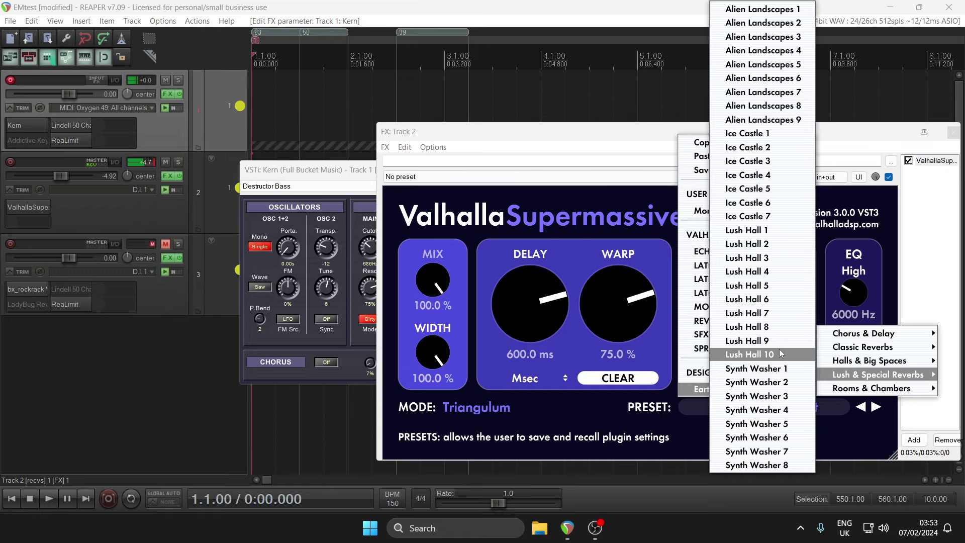
left_click(768, 306)
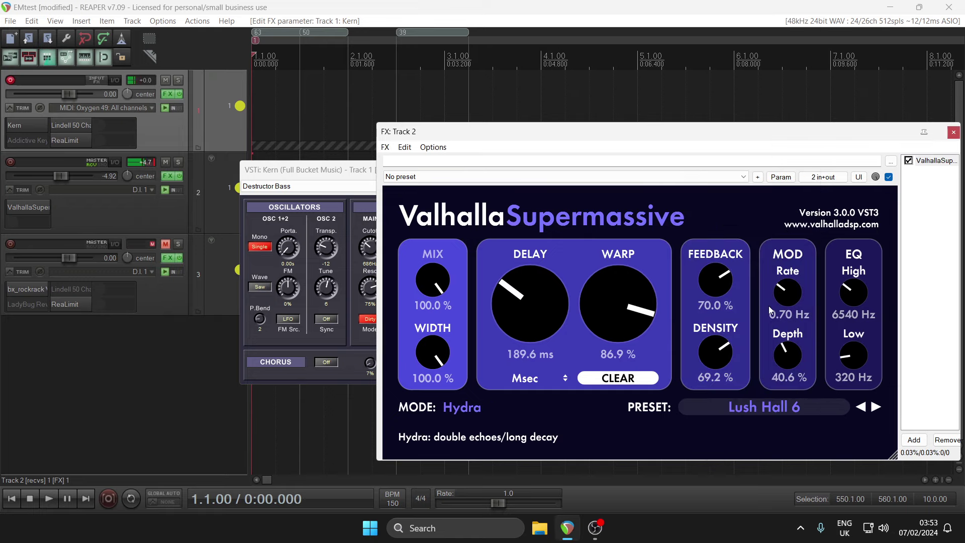
left_click(953, 132)
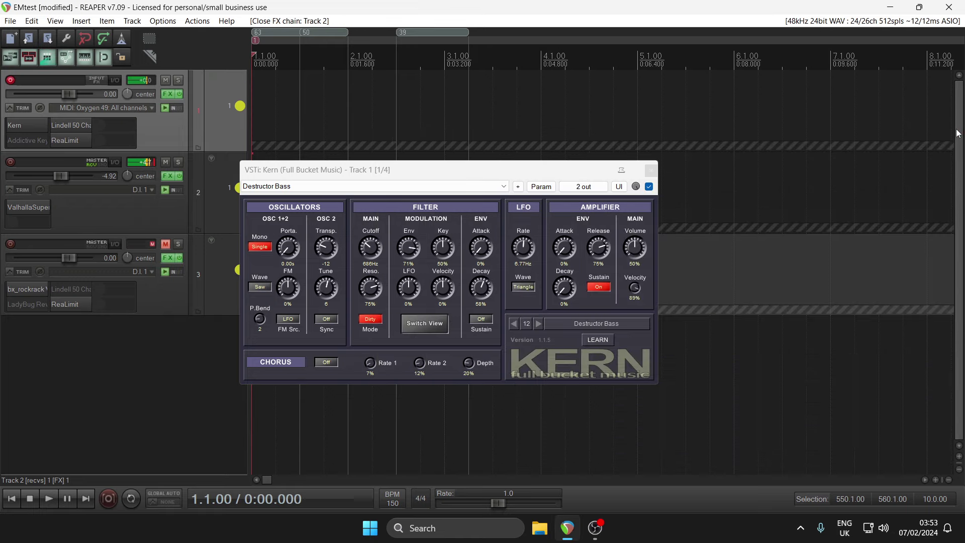
Step: Audition the Gulp Bass preset in the Kern synth and switch to the Endless Shimmer preset
left_click(406, 187)
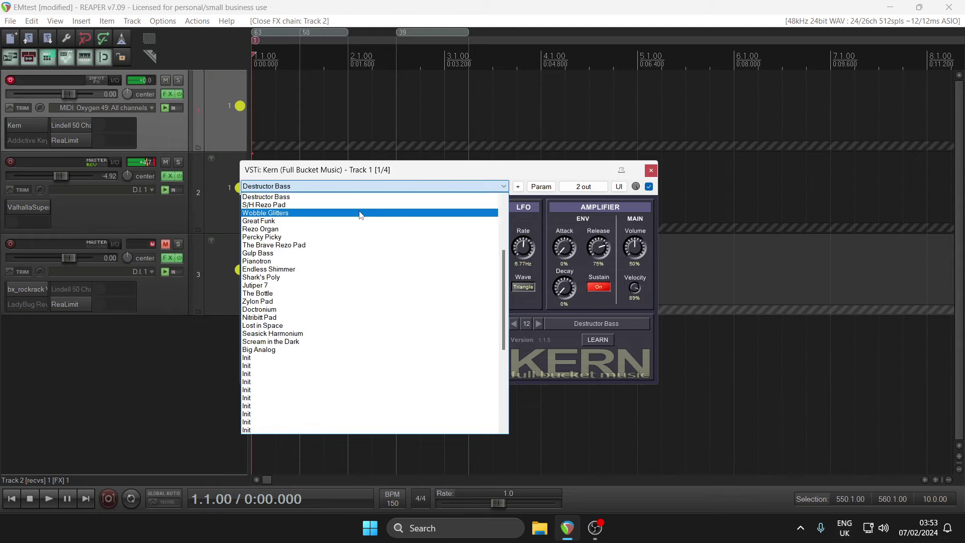
left_click(313, 254)
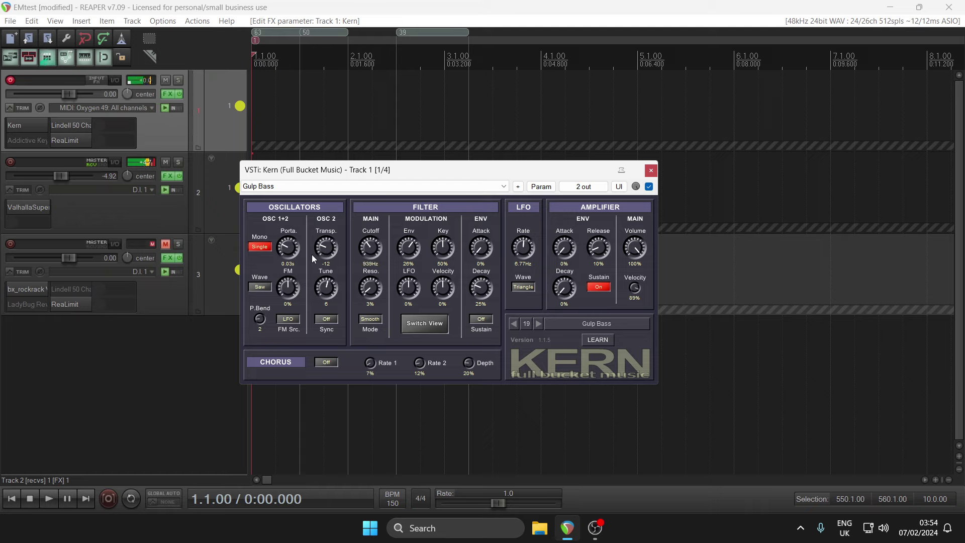
left_click(291, 187)
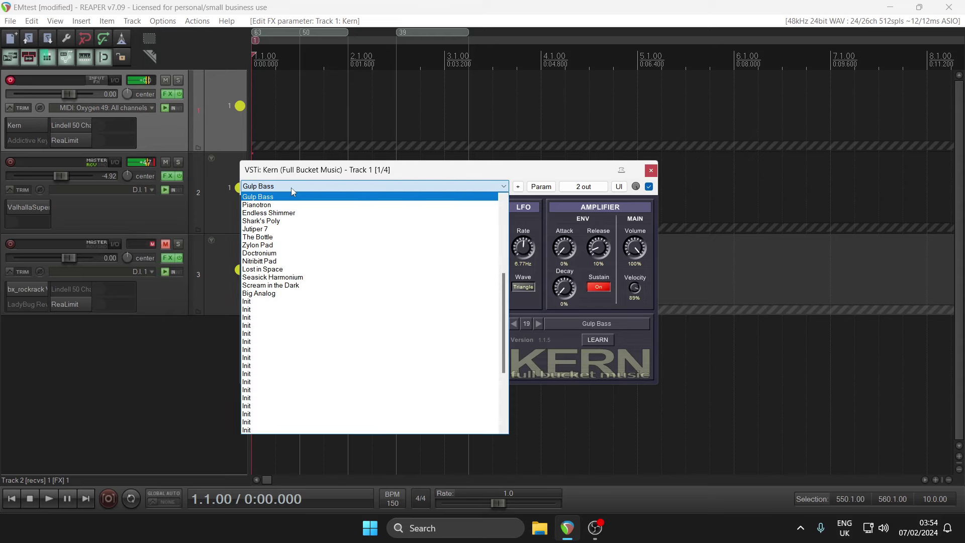
left_click(292, 213)
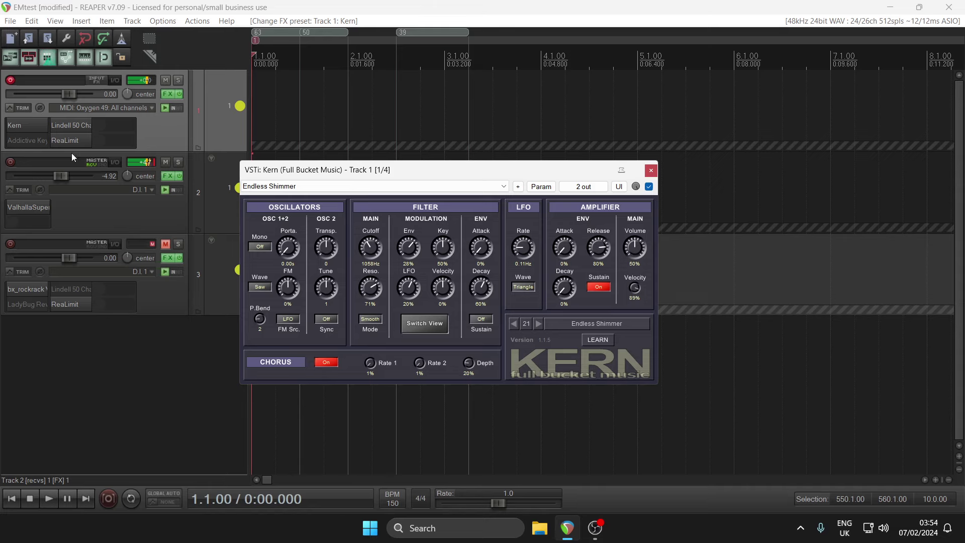
Step: Lower track 2's volume to -8.37 dB and readjust it to -5.68 dB while auditioning Endless Shimmer
left_click_drag(63, 175, 59, 175)
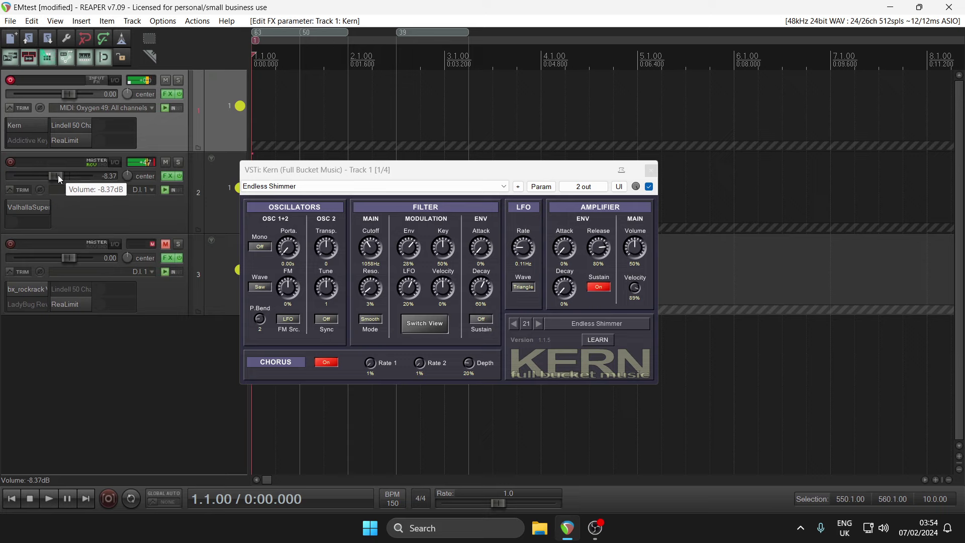
left_click_drag(59, 175, 62, 175)
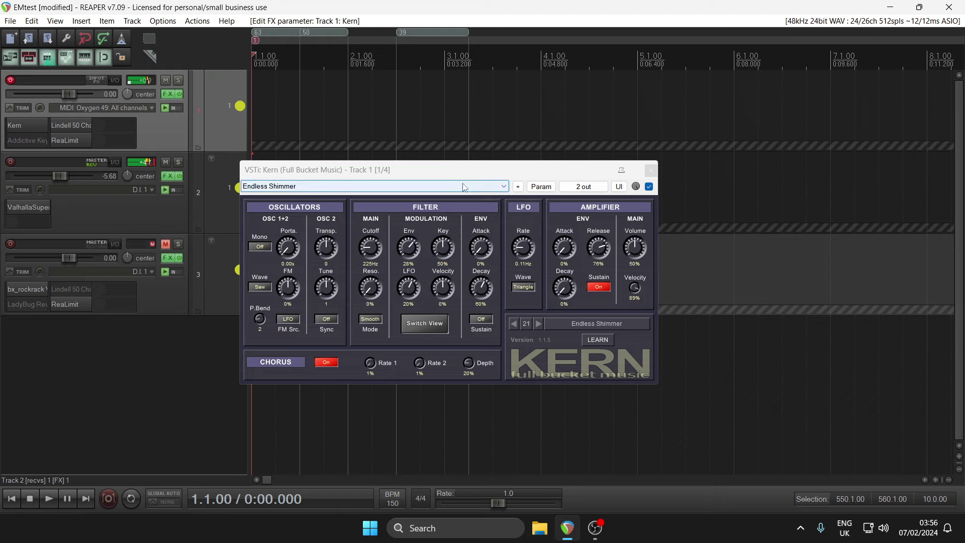
Step: Load the Jutiper 7 preset in the Kern synth and set track 2's volume to -7.78 dB
left_click(424, 189)
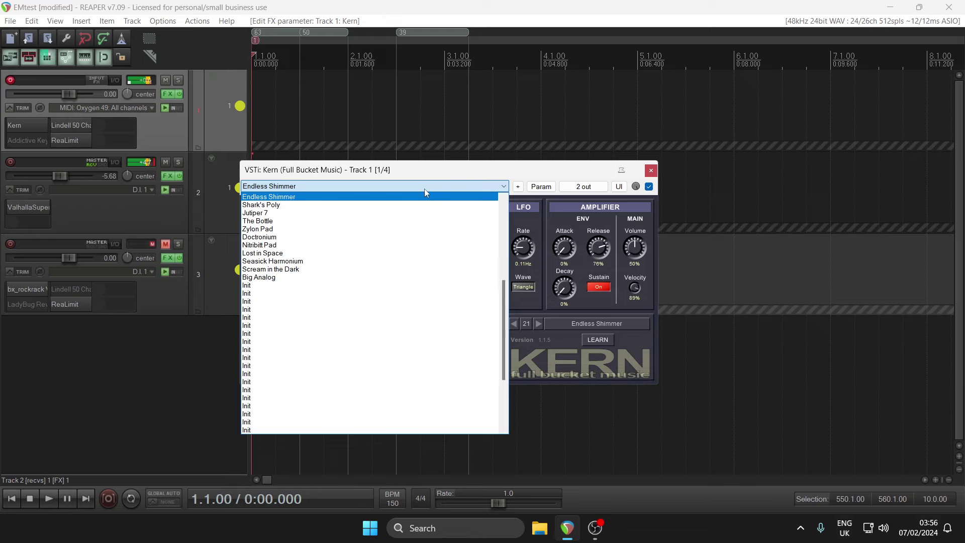
left_click(343, 213)
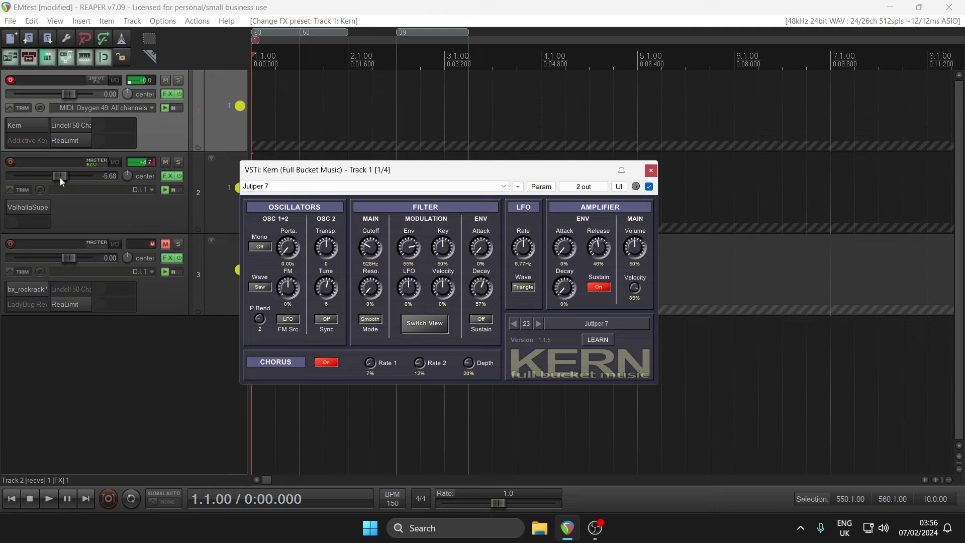
left_click_drag(58, 177, 57, 179)
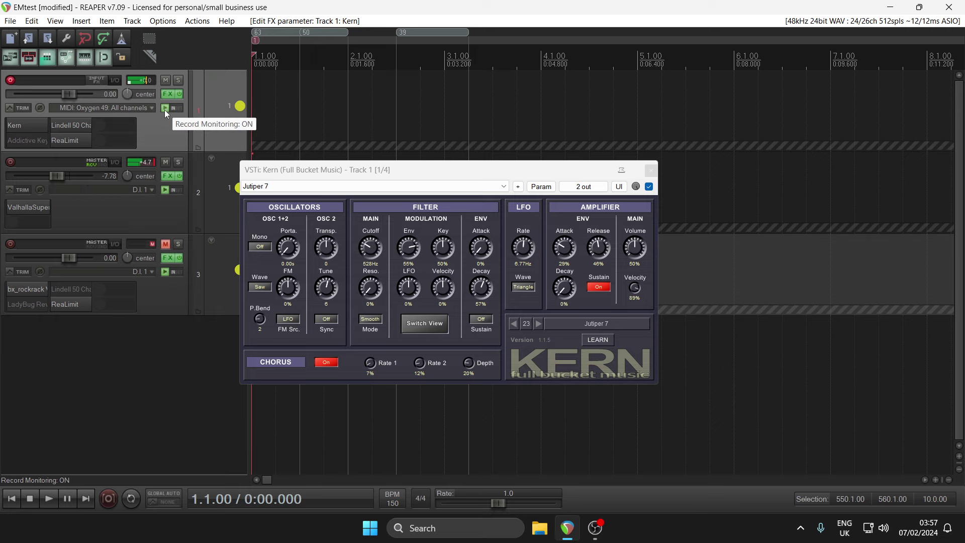
Step: Audition the Lost in Space preset in the Kern synth and switch to the Seasick Harmonium preset
left_click(346, 185)
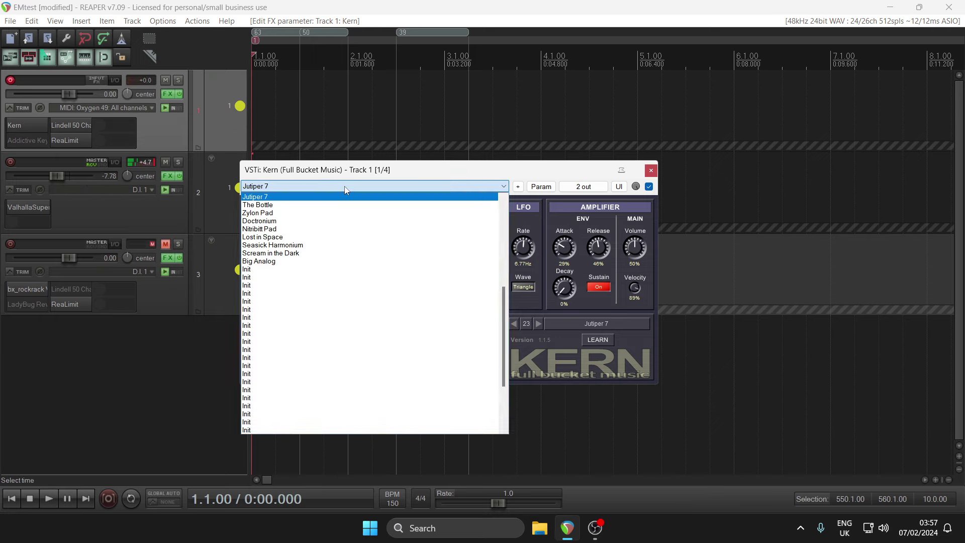
left_click(312, 238)
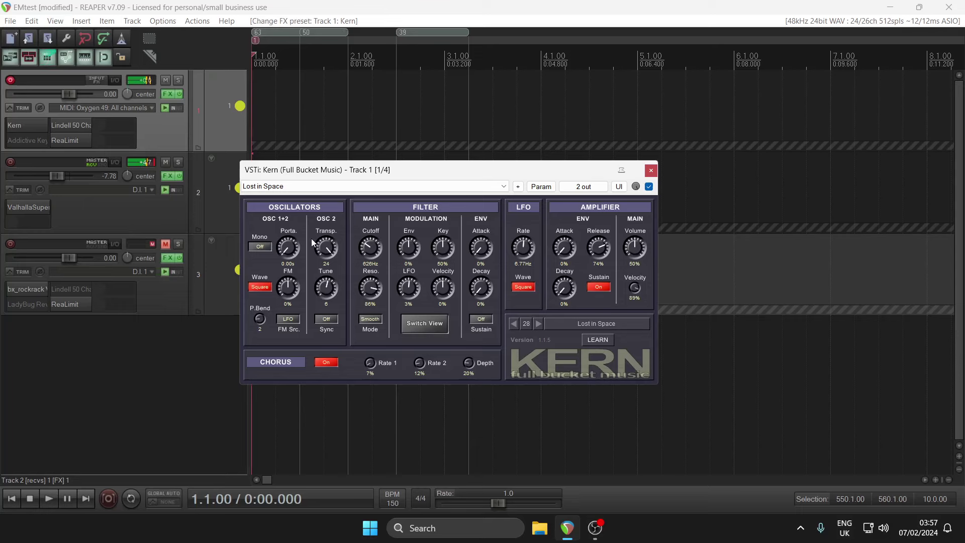
left_click(362, 189)
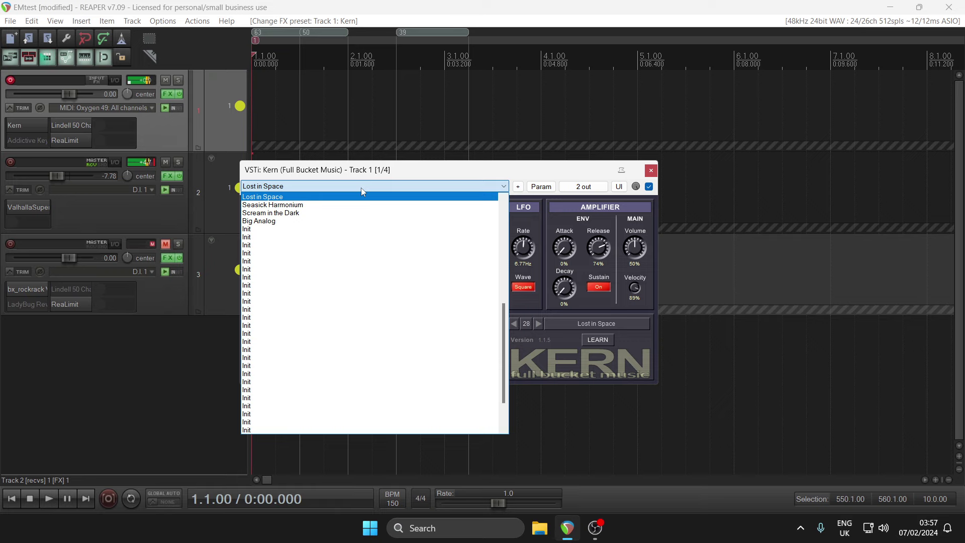
left_click(357, 205)
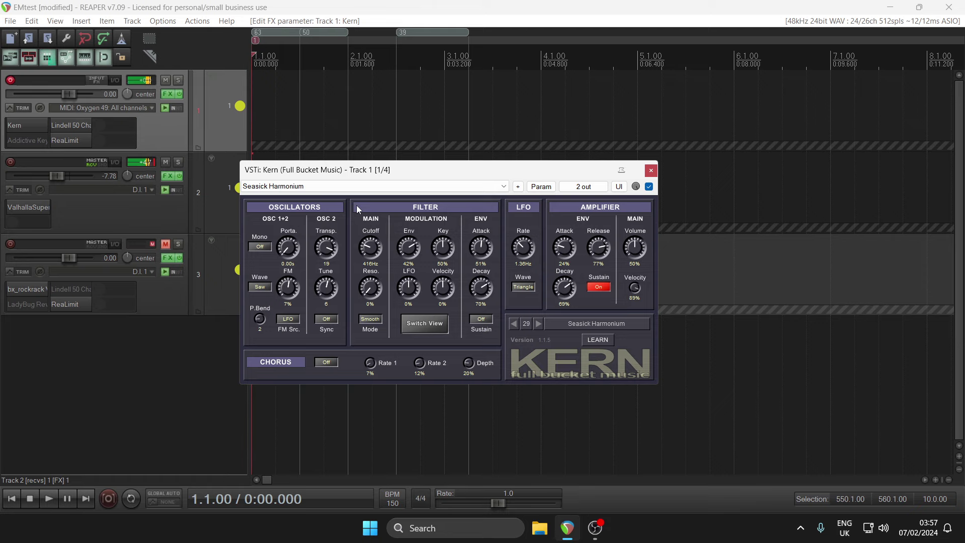
Step: Open Supermassive on track 2, load Dotted8thChorusEcho from the dotted Valhalla echo presets, and close its window
left_click(168, 176)
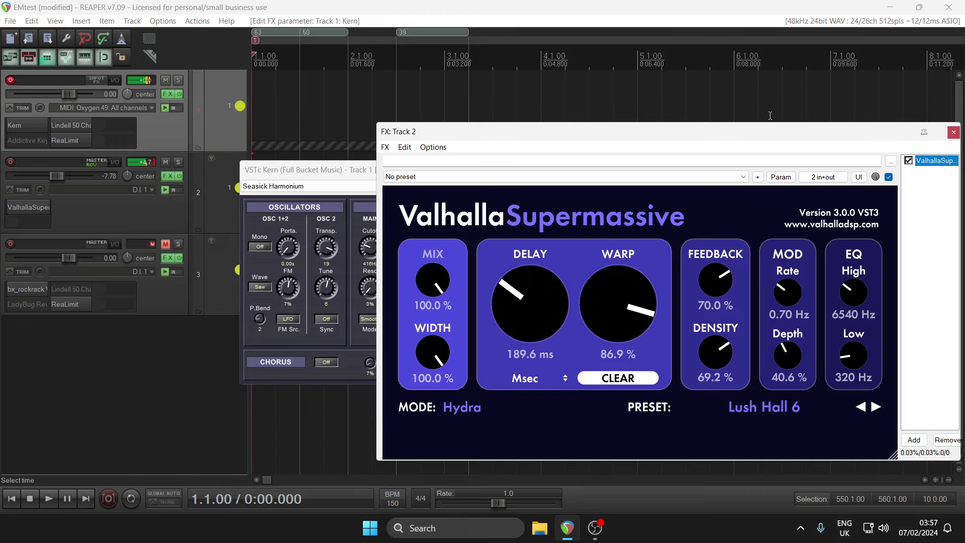
left_click(777, 405)
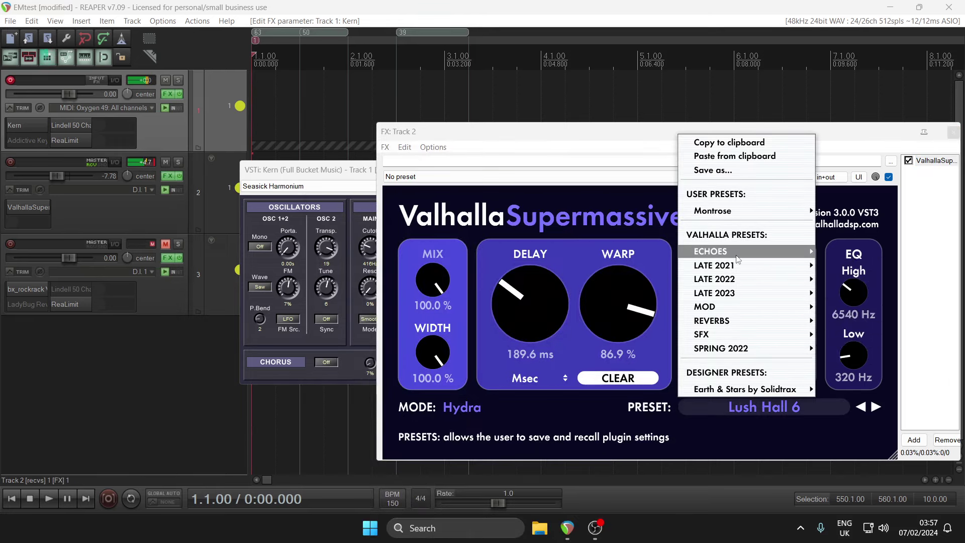
mouse_move(729, 251)
mouse_move(843, 257)
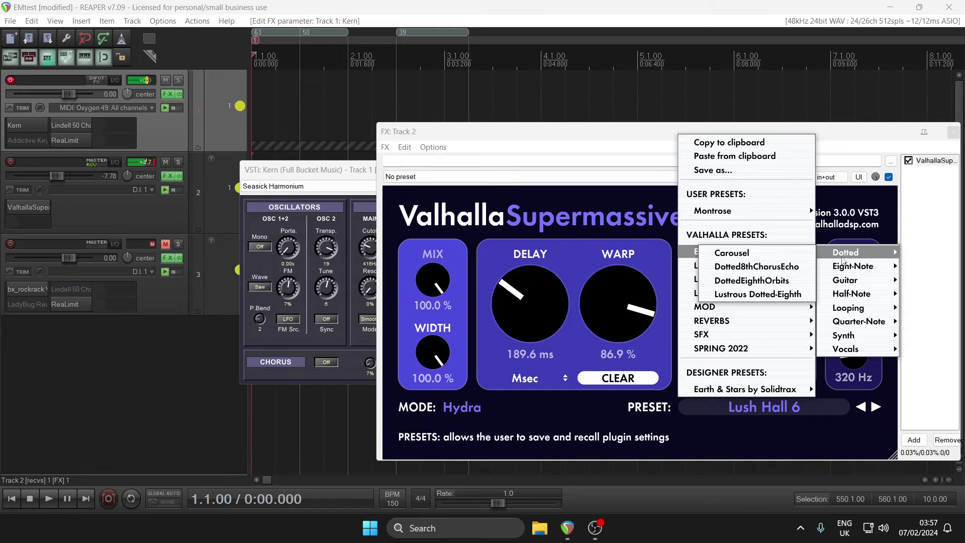
left_click(787, 270)
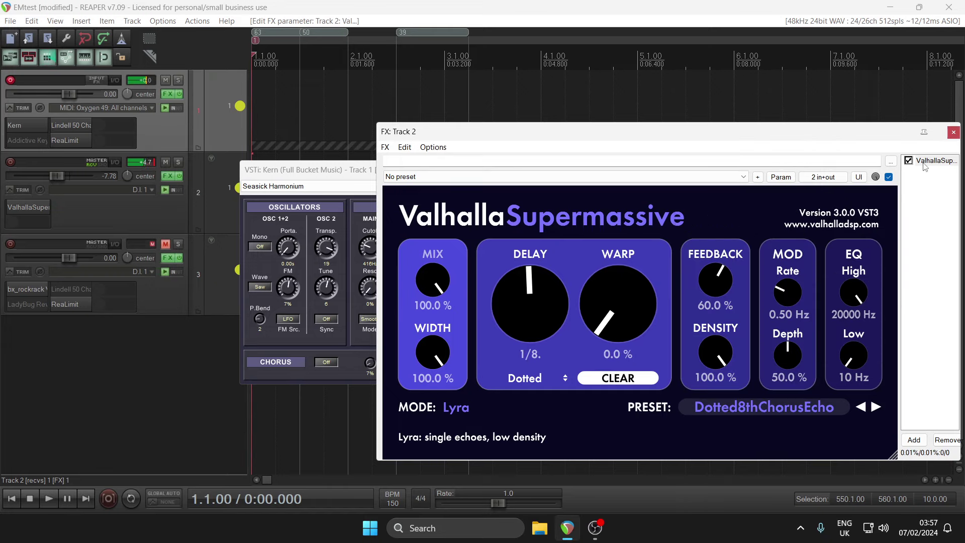
left_click(952, 132)
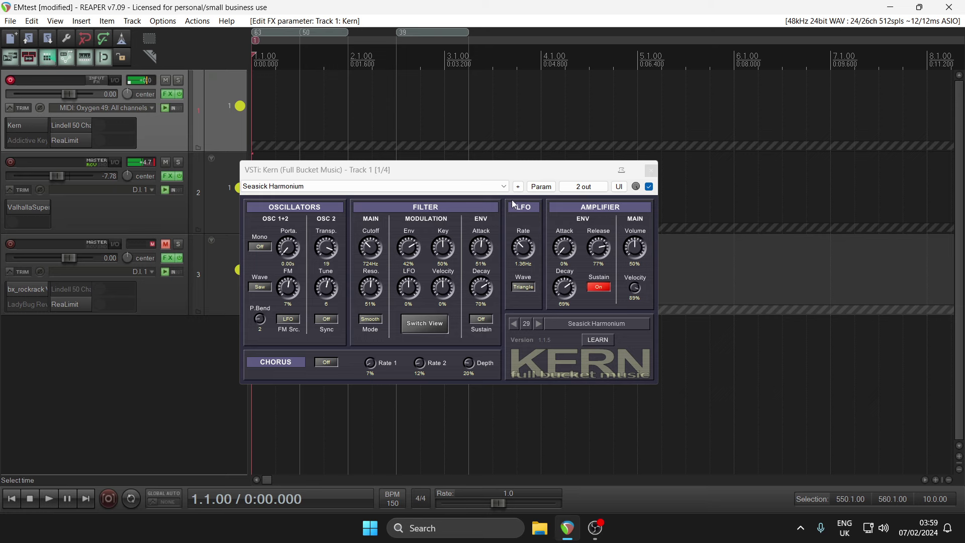
Step: Switch the Kern synth to the Scream in the Dark preset
left_click(490, 189)
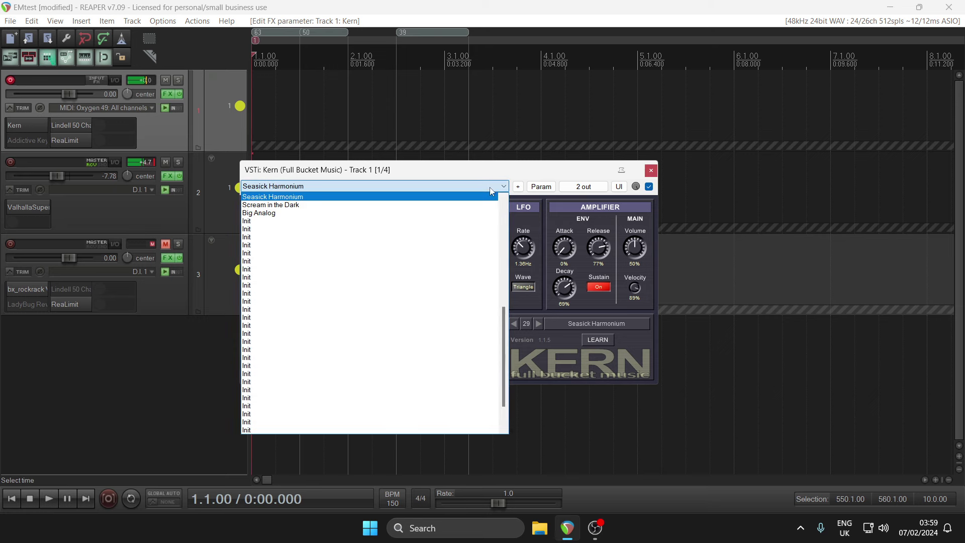
left_click(444, 205)
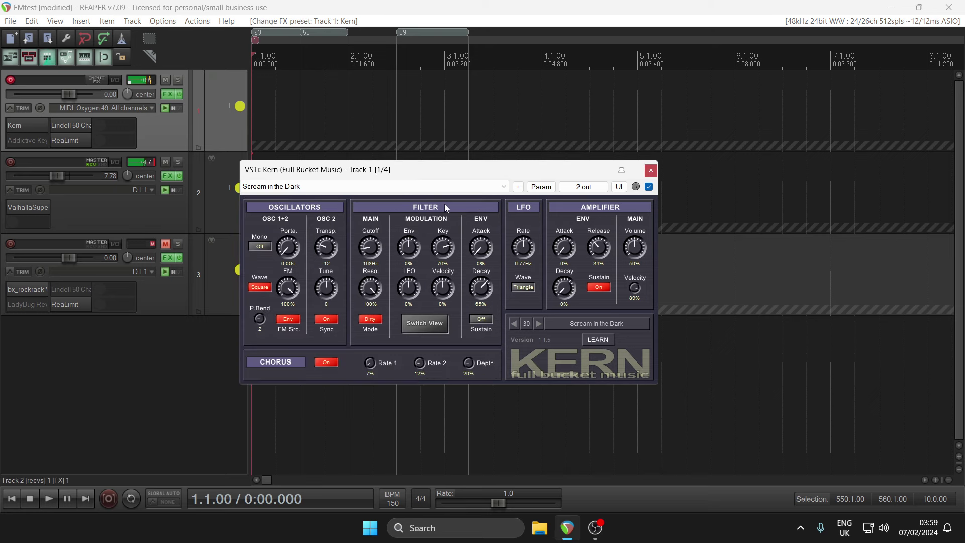